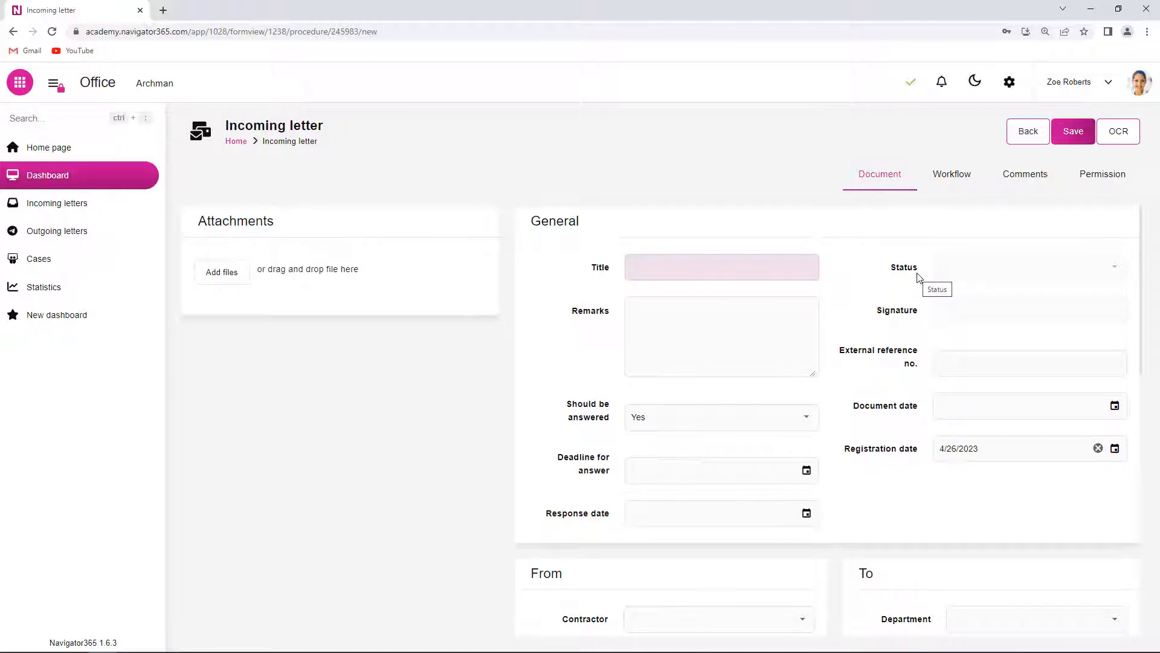
- Open the diagram of the Incoming process in the Office app's configuration
scroll(832, 279, down, 1)
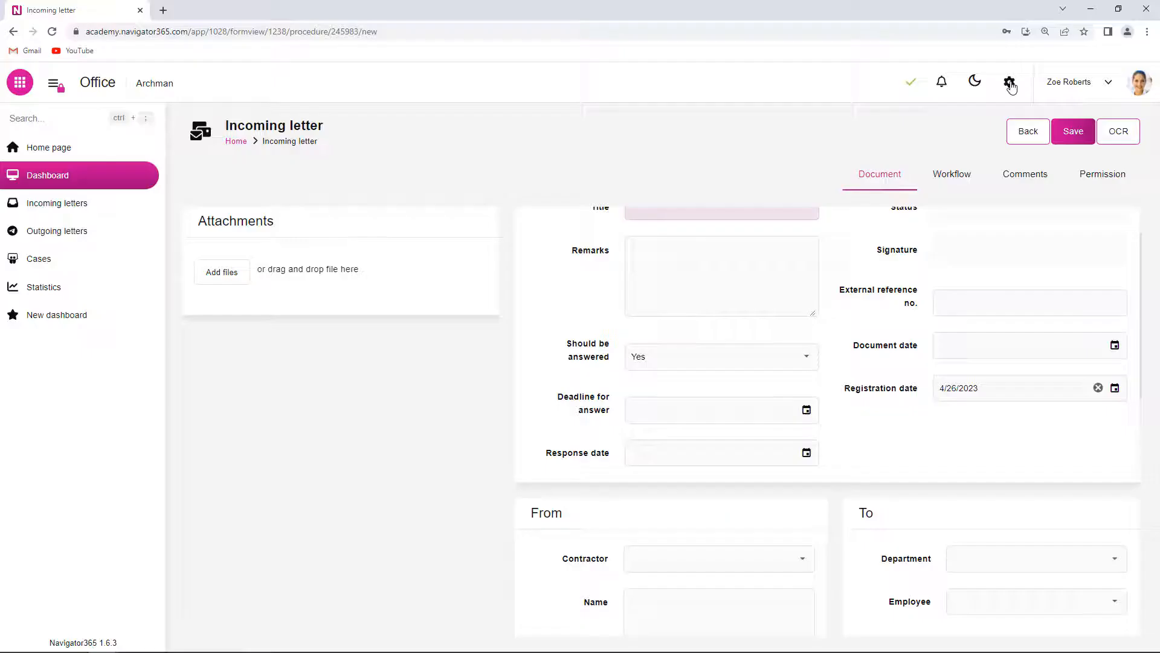
click(1096, 410)
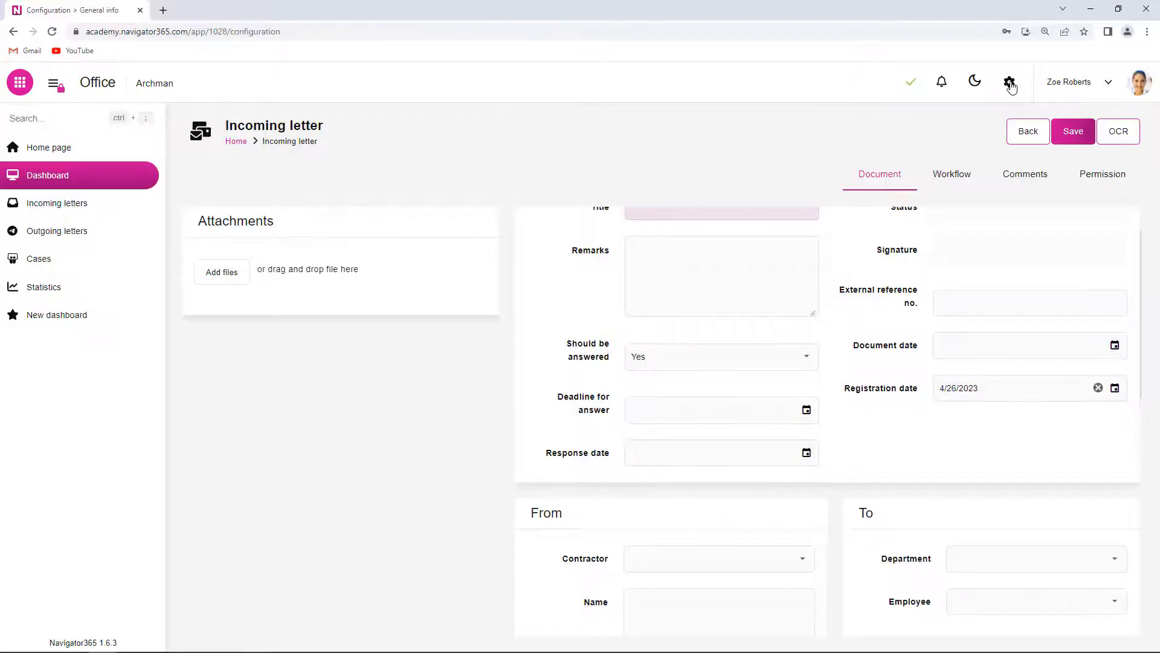
click(971, 104)
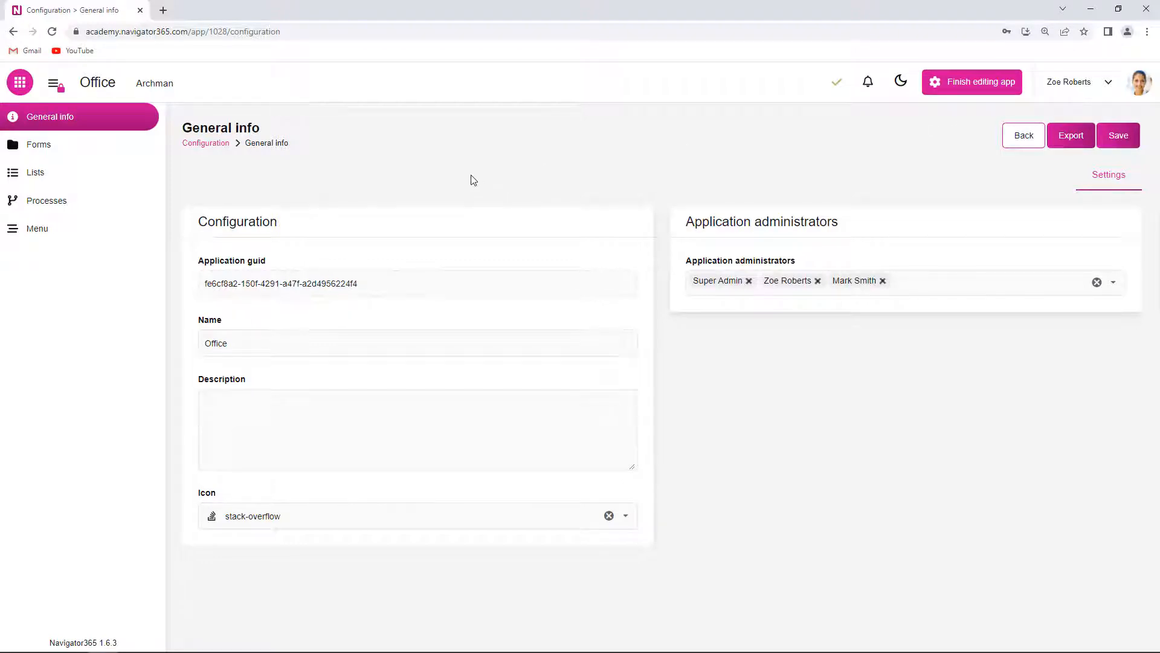
click(62, 205)
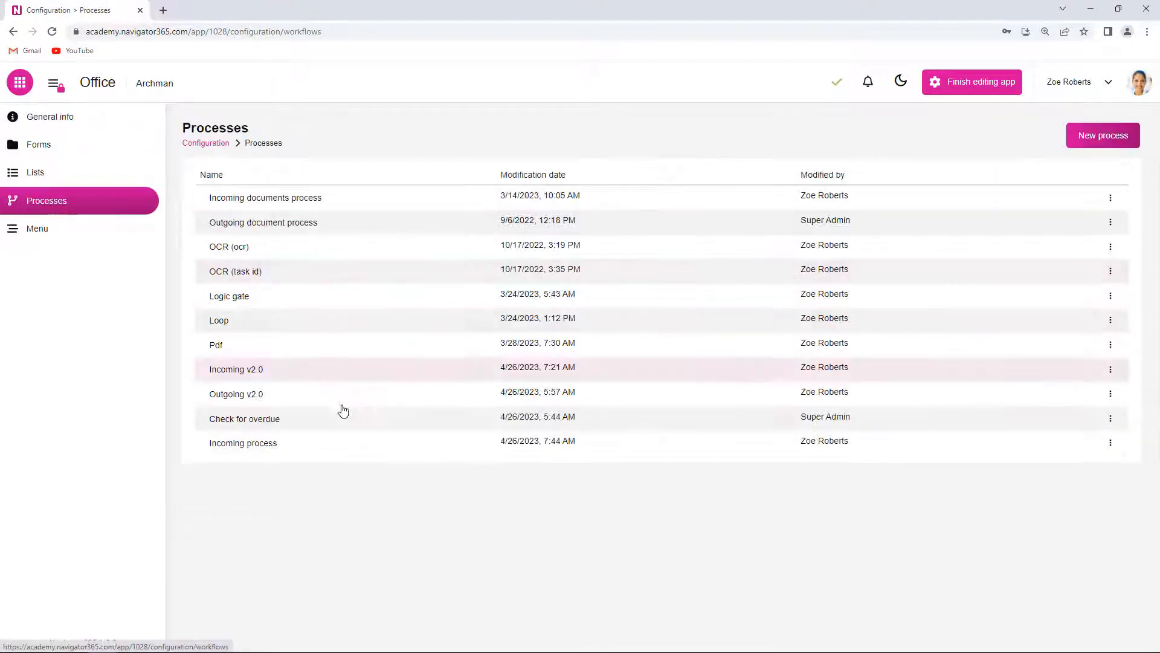
click(290, 453)
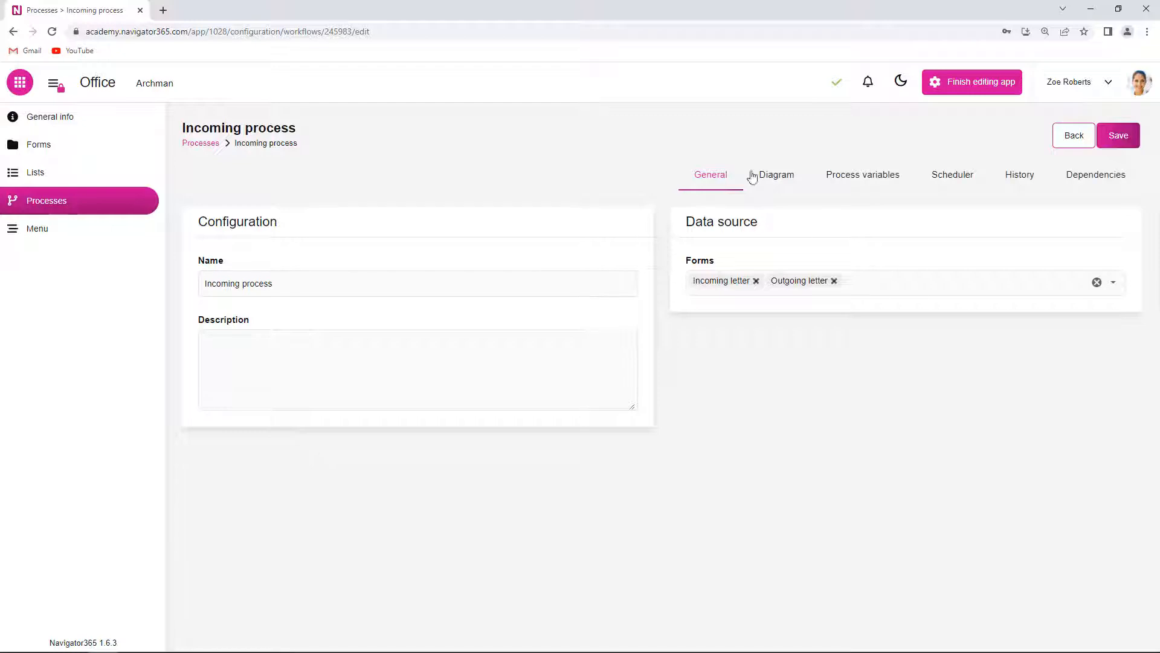
click(778, 184)
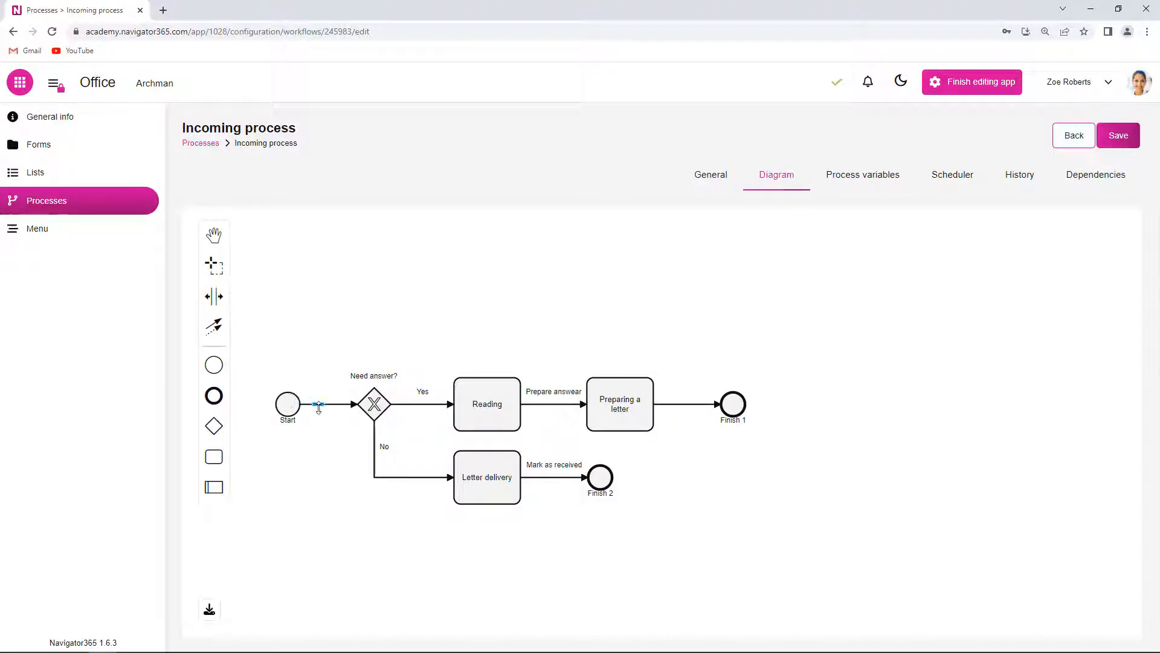
- Add a field value change to the path from Start to the "Need answer?" gateway
click(320, 404)
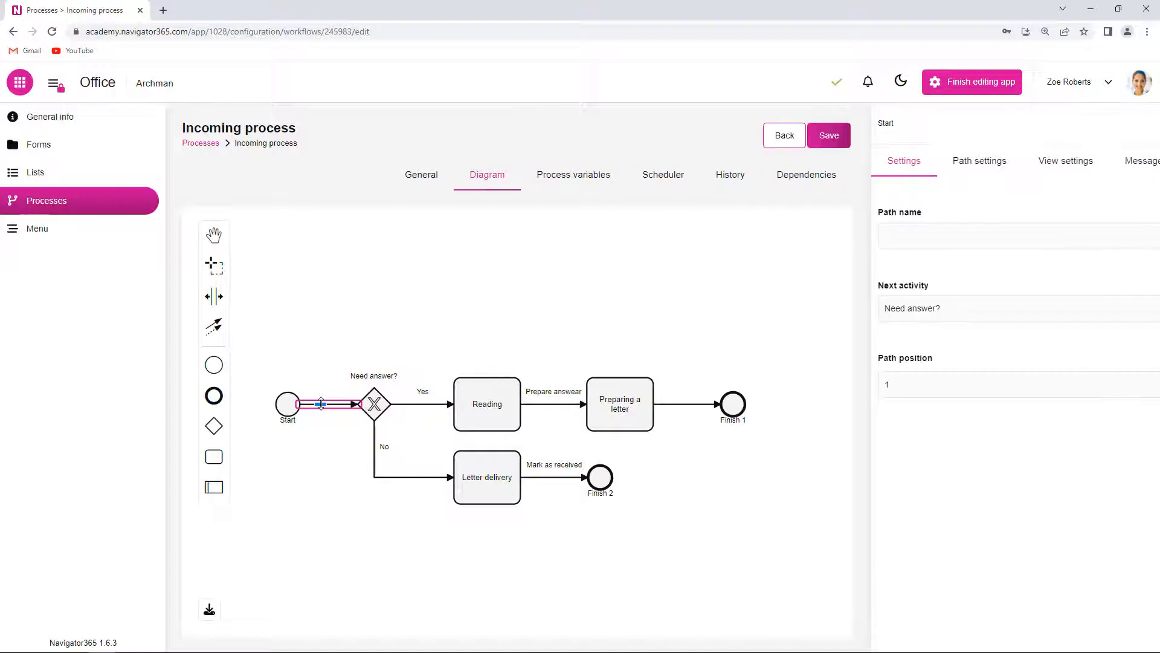
click(697, 162)
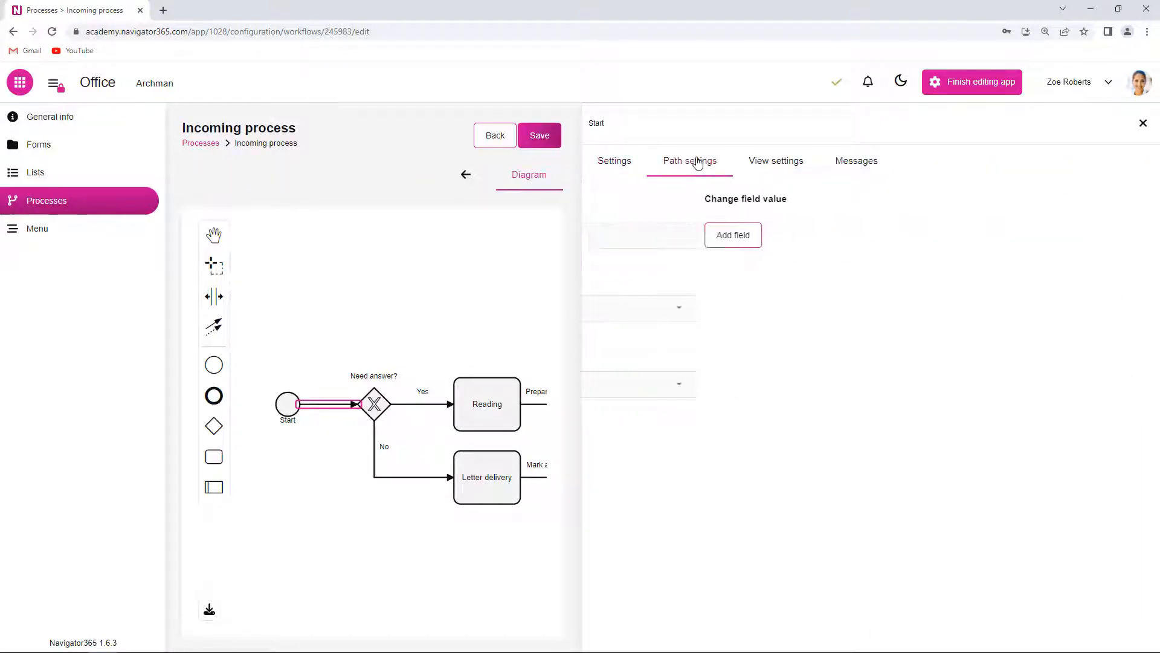
click(627, 236)
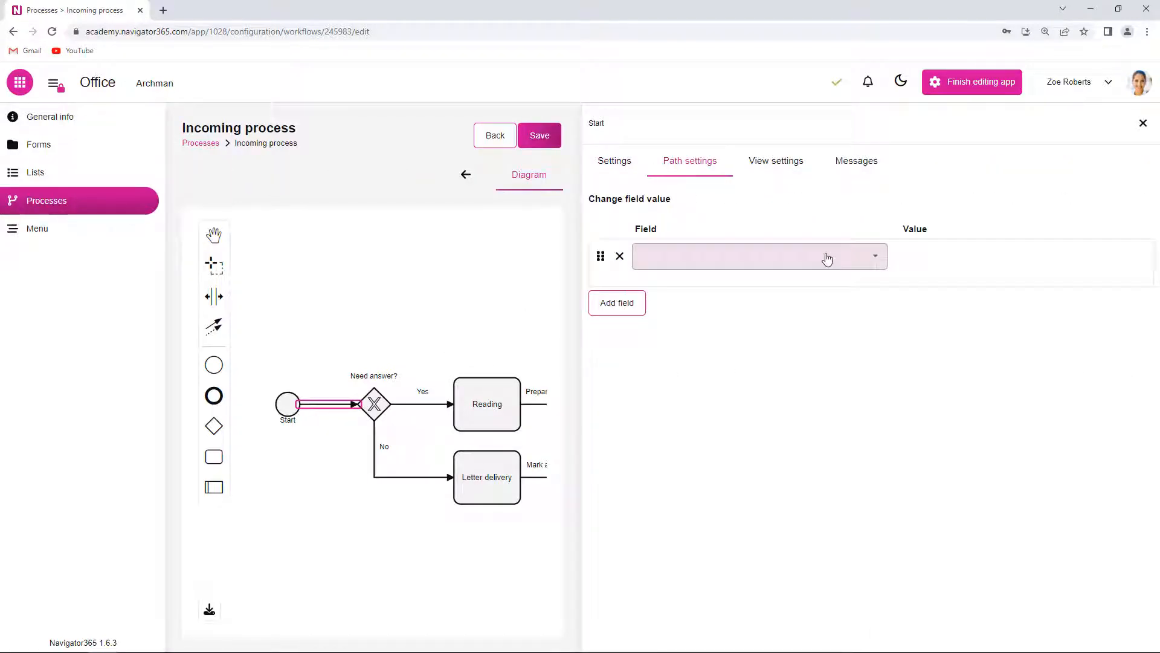
- Make the Start path set the field Status (Numbers and dates) (Incoming letter) to Registered
click(876, 261)
scroll(708, 421, down, 3)
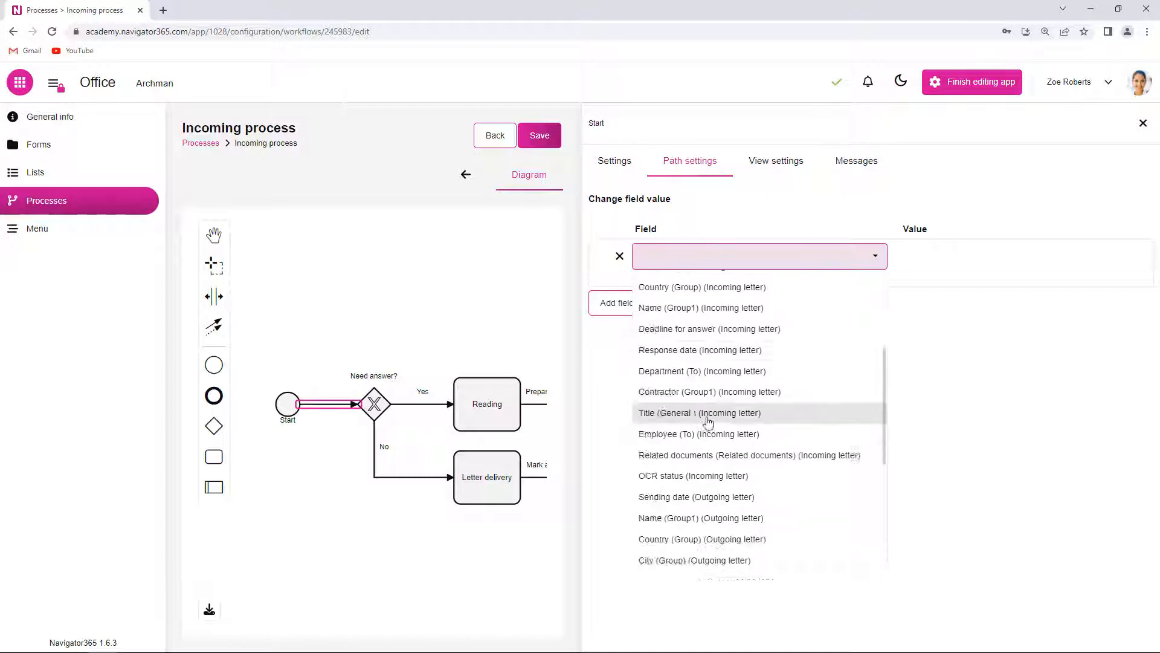
scroll(708, 422, down, 2)
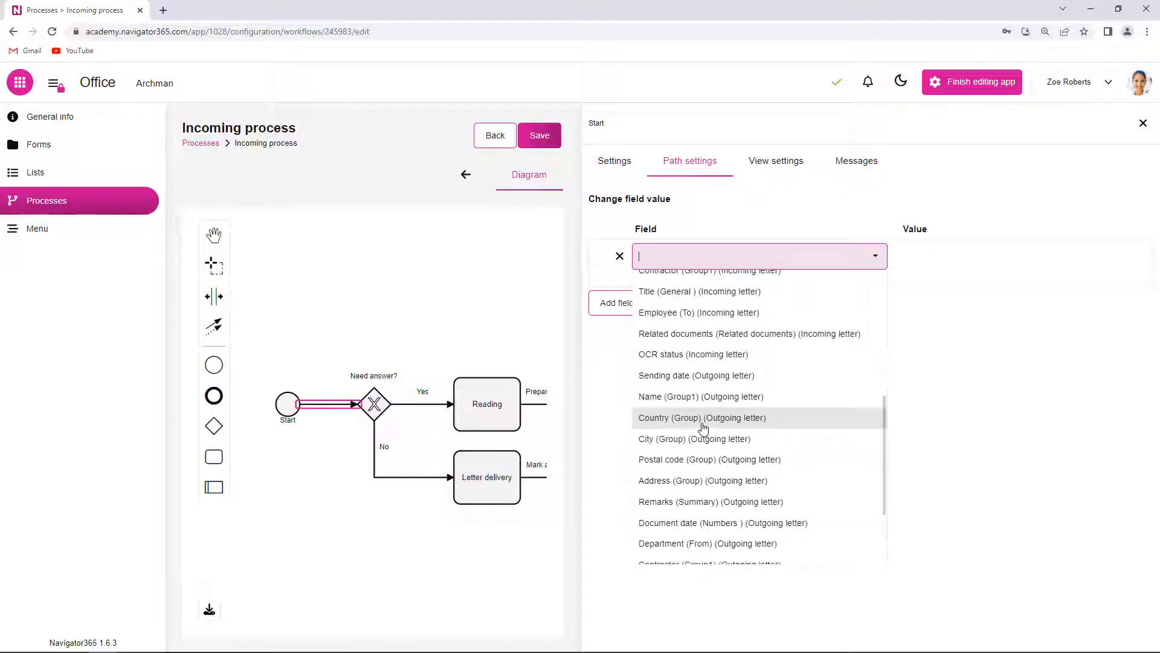
scroll(700, 427, down, 2)
scroll(701, 428, up, 3)
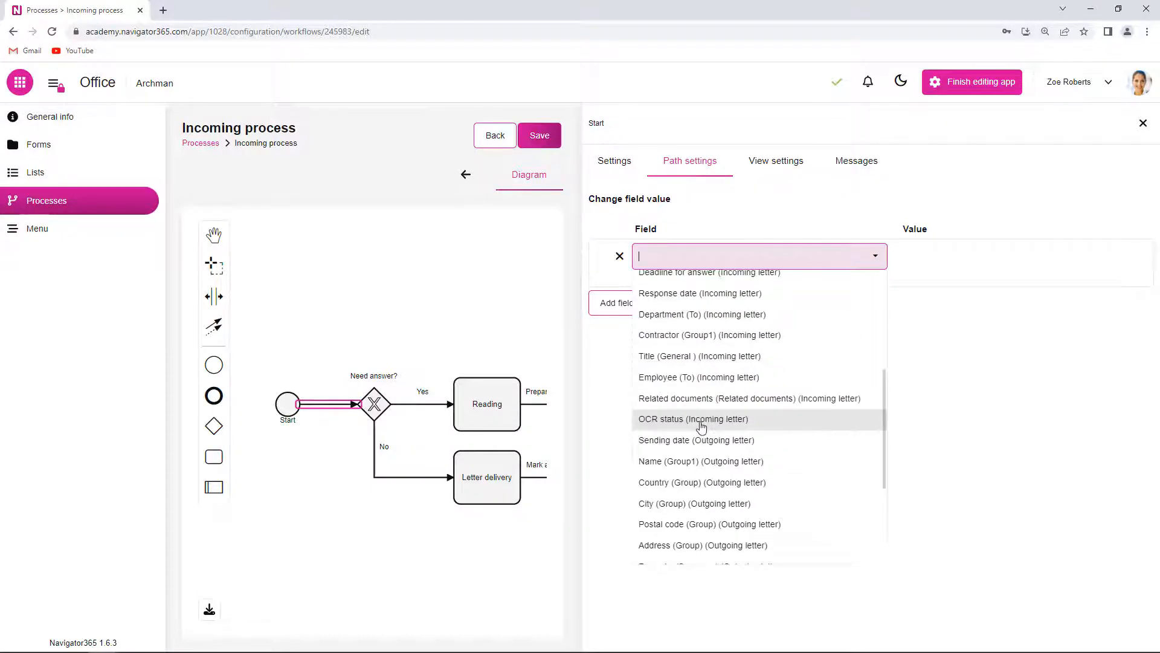
scroll(701, 426, down, 3)
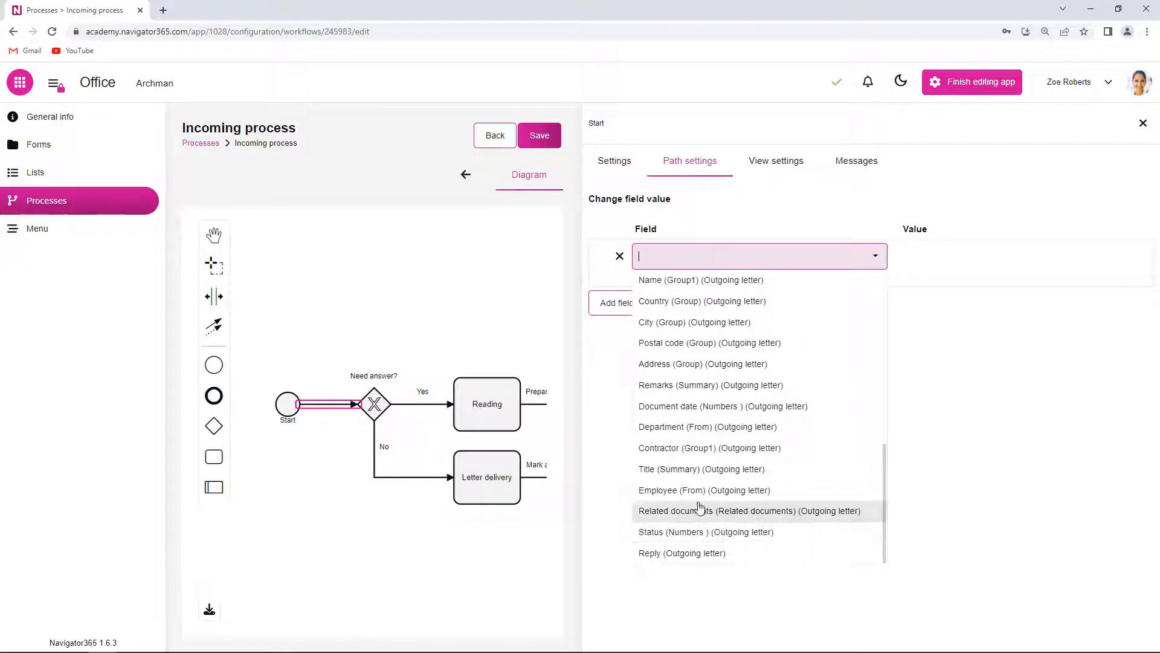
scroll(695, 483, up, 2)
scroll(690, 466, up, 5)
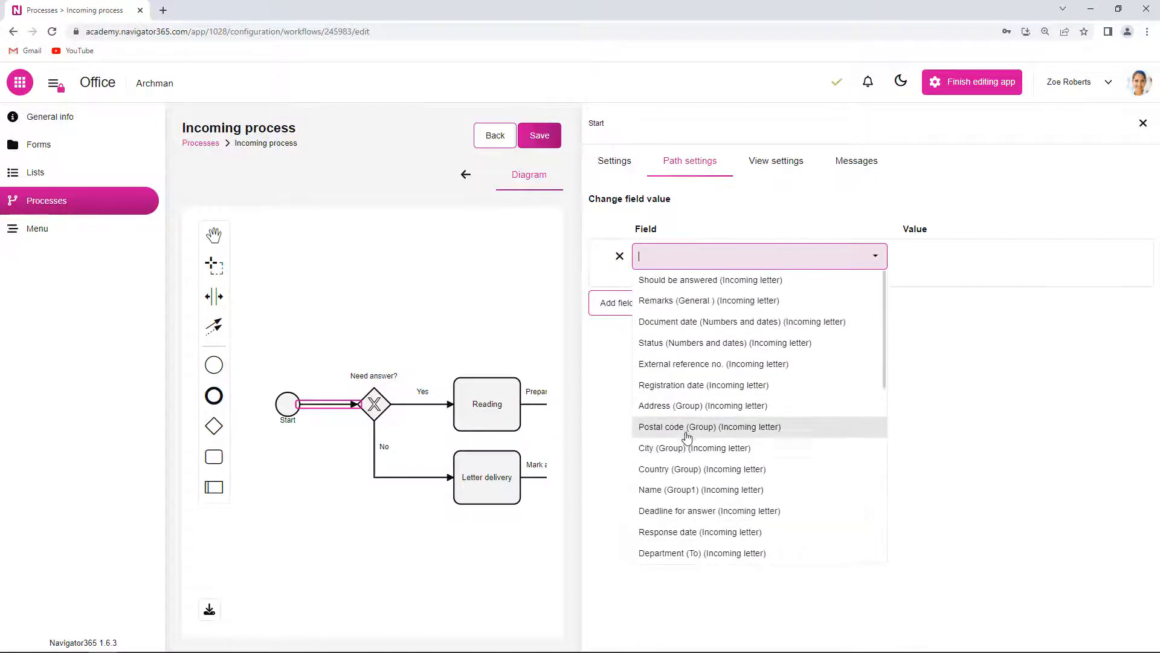
click(735, 343)
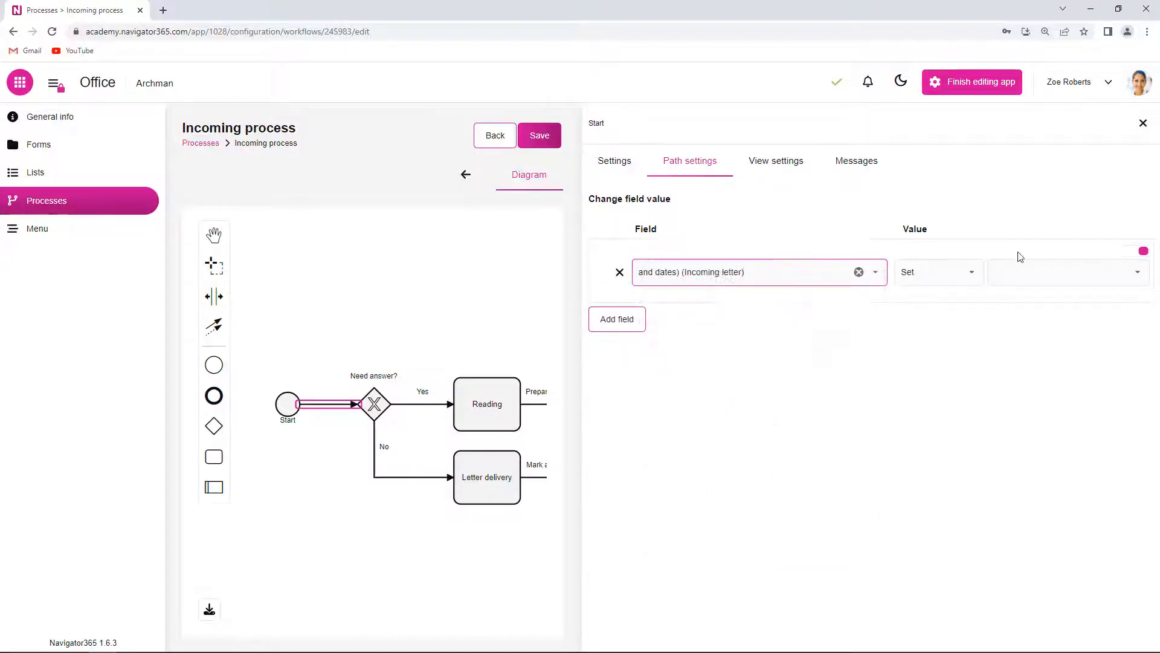
click(1134, 272)
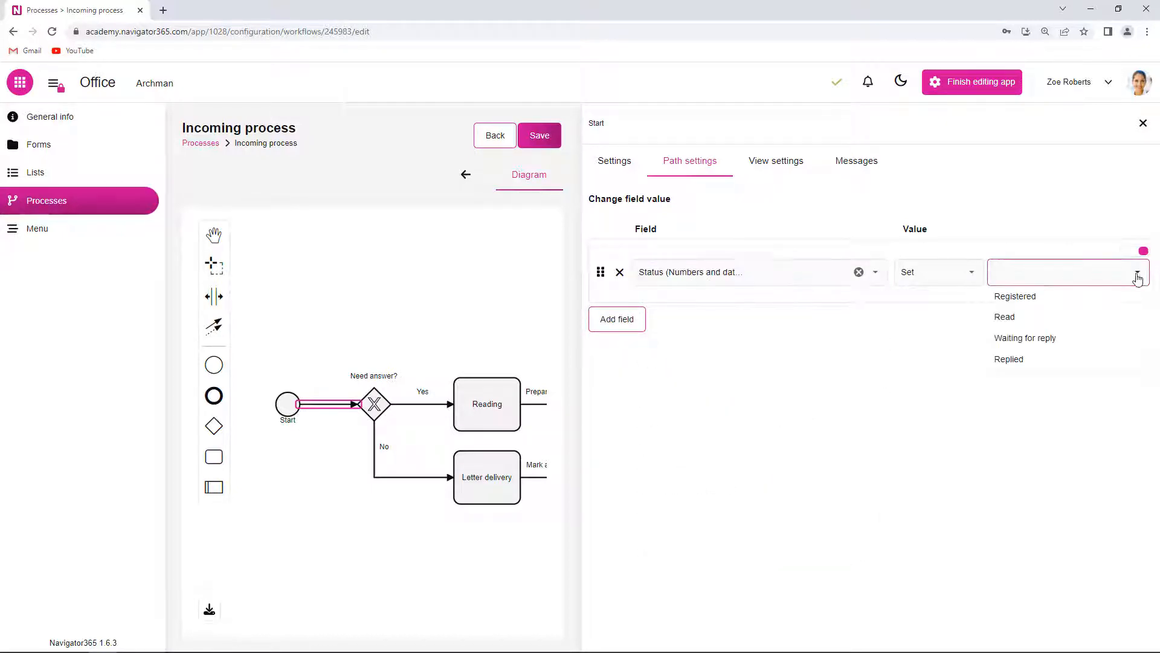
click(1041, 300)
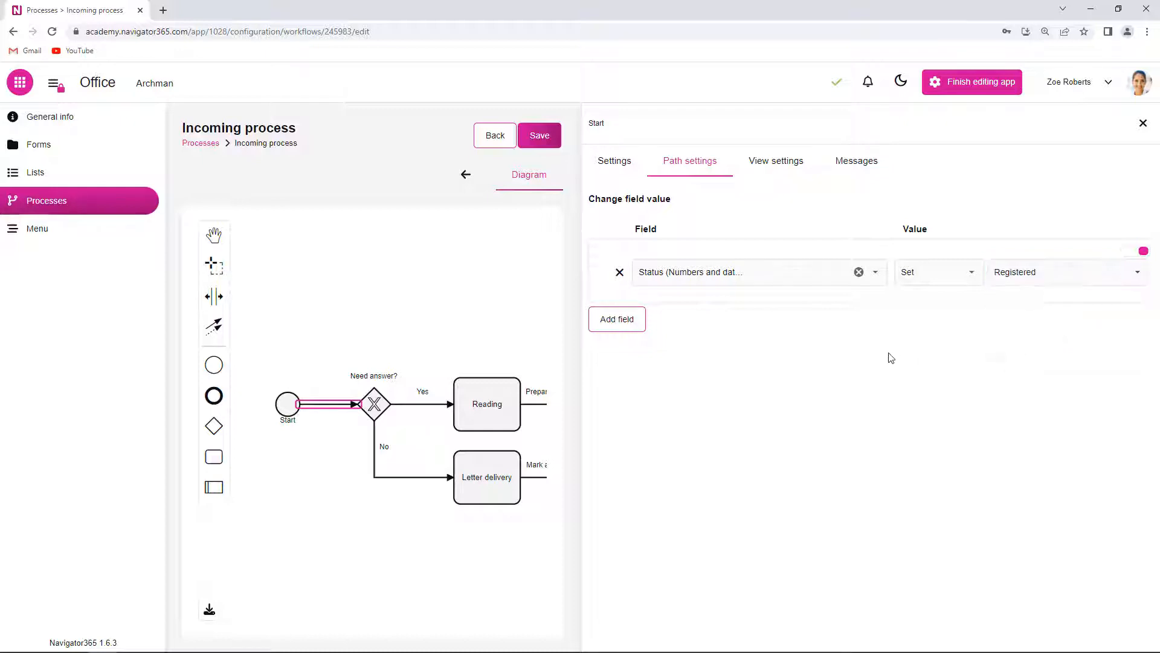
- Add a field value change to the No path that sets the incoming letter's Status (Numbers and dates) to Registered
drag(457, 336, 393, 331)
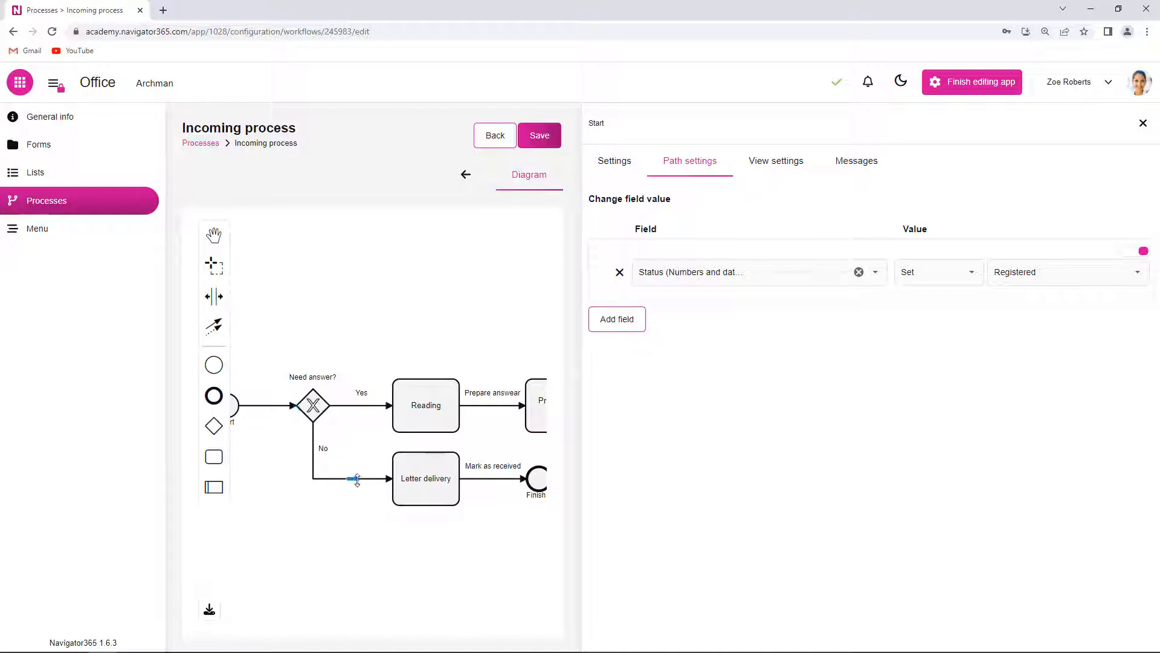
double_click(358, 479)
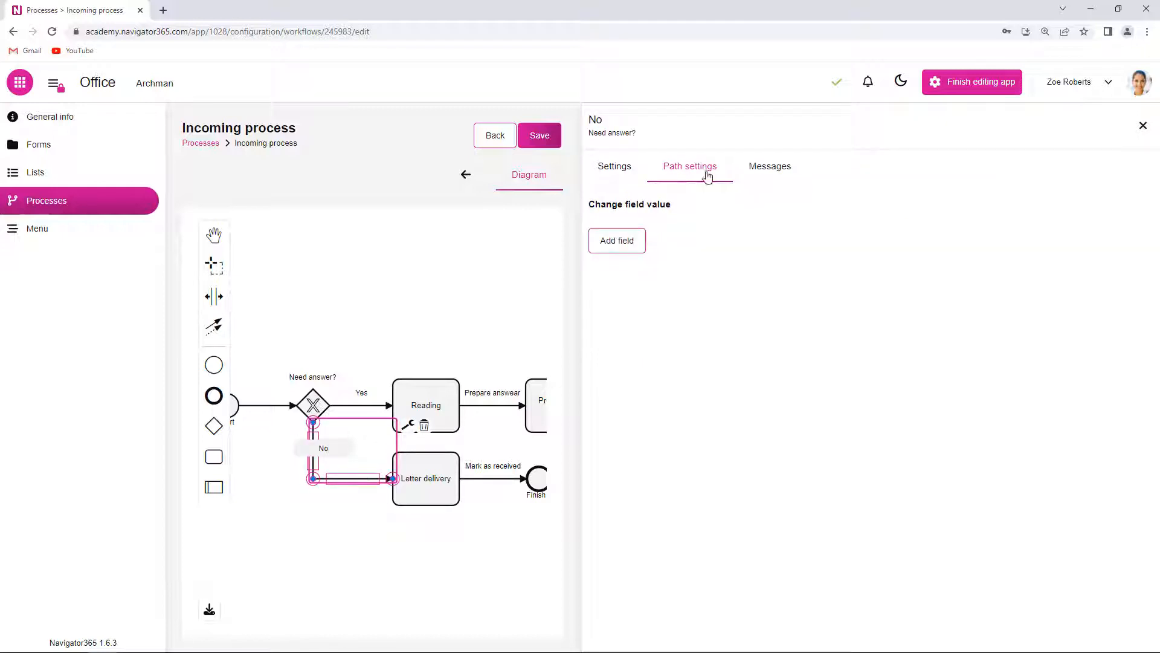
click(627, 240)
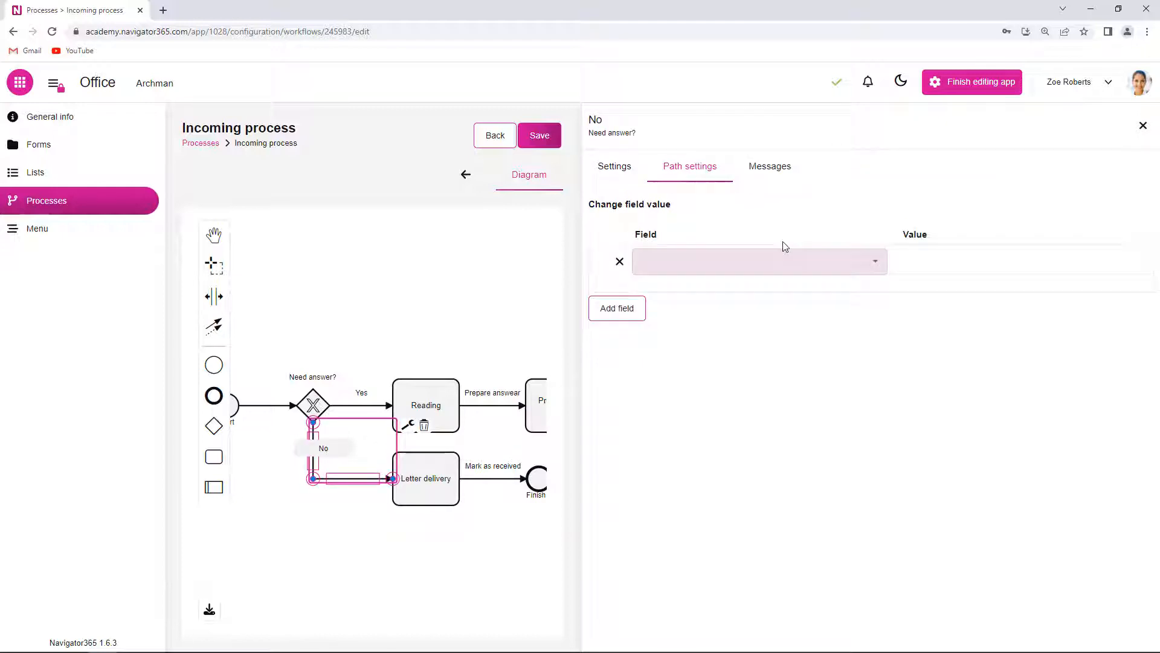
click(876, 264)
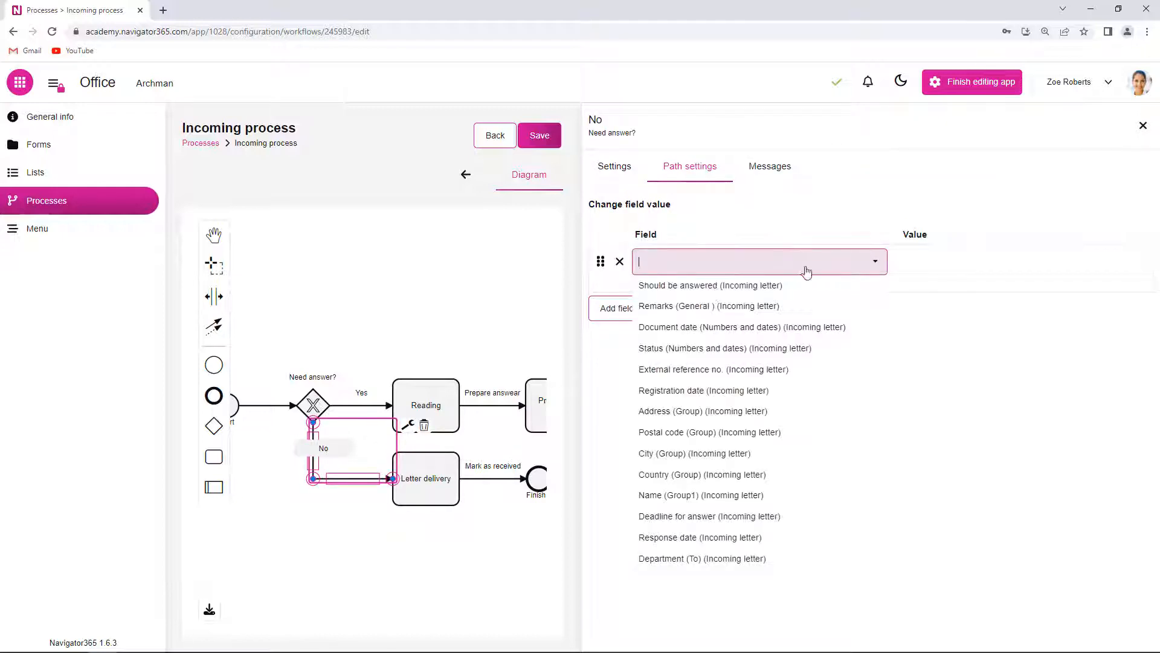
click(773, 353)
click(1140, 278)
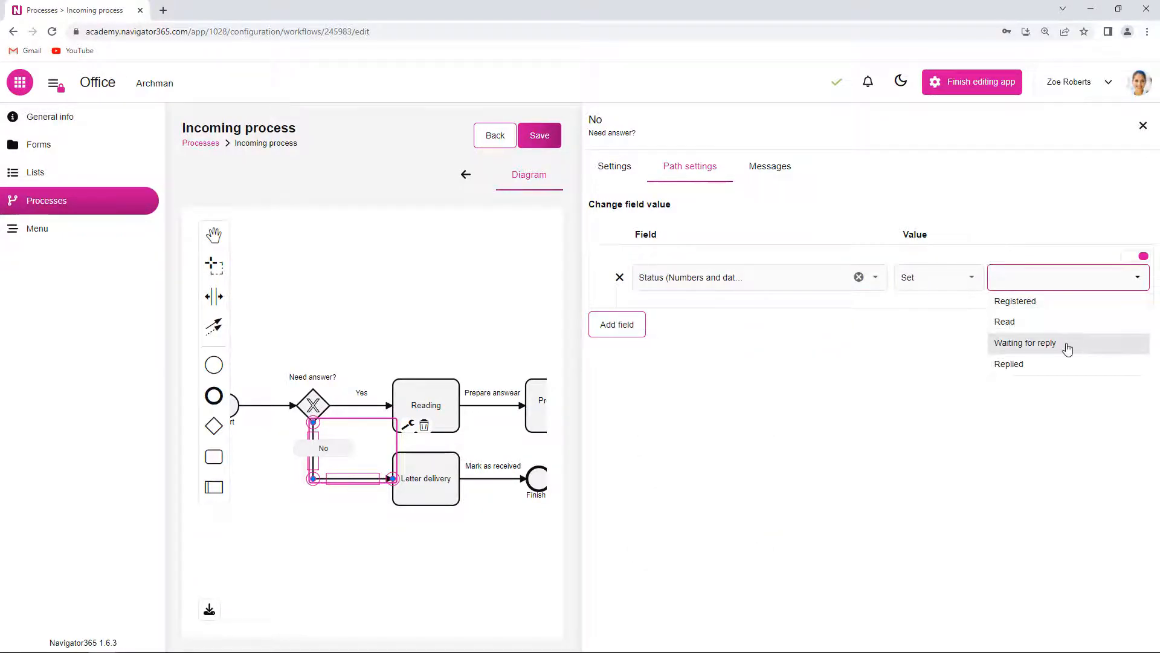
click(1034, 306)
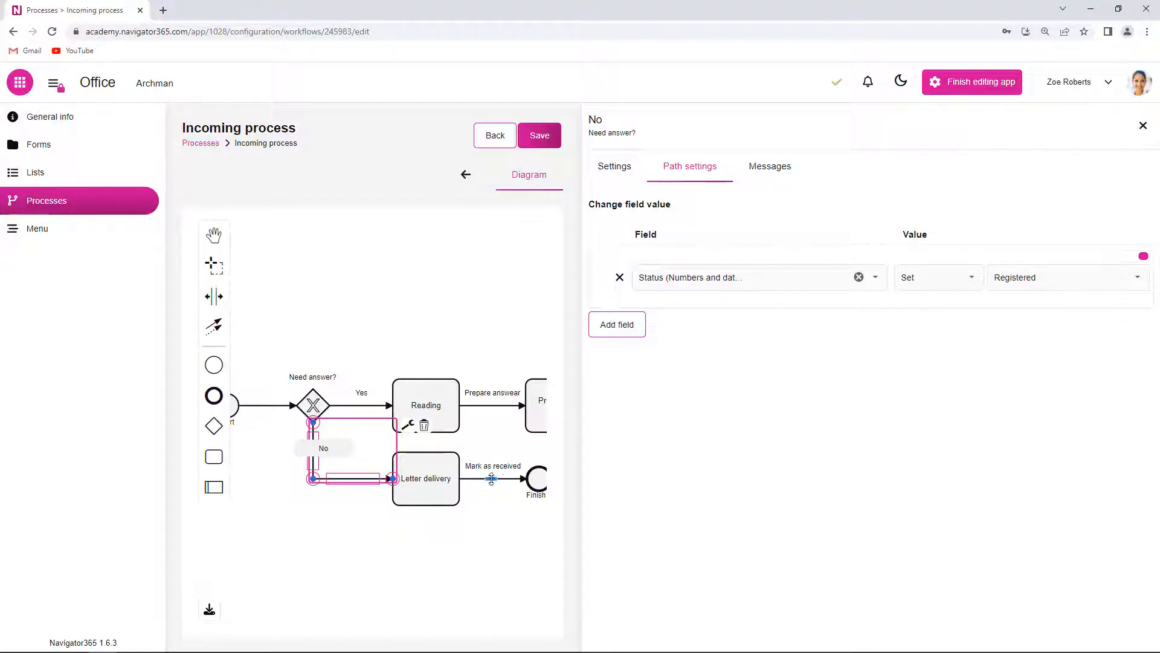
- Add a field value change to the "Mark as received" path that sets the incoming letter's Status (Numbers and dates) to Read
click(495, 475)
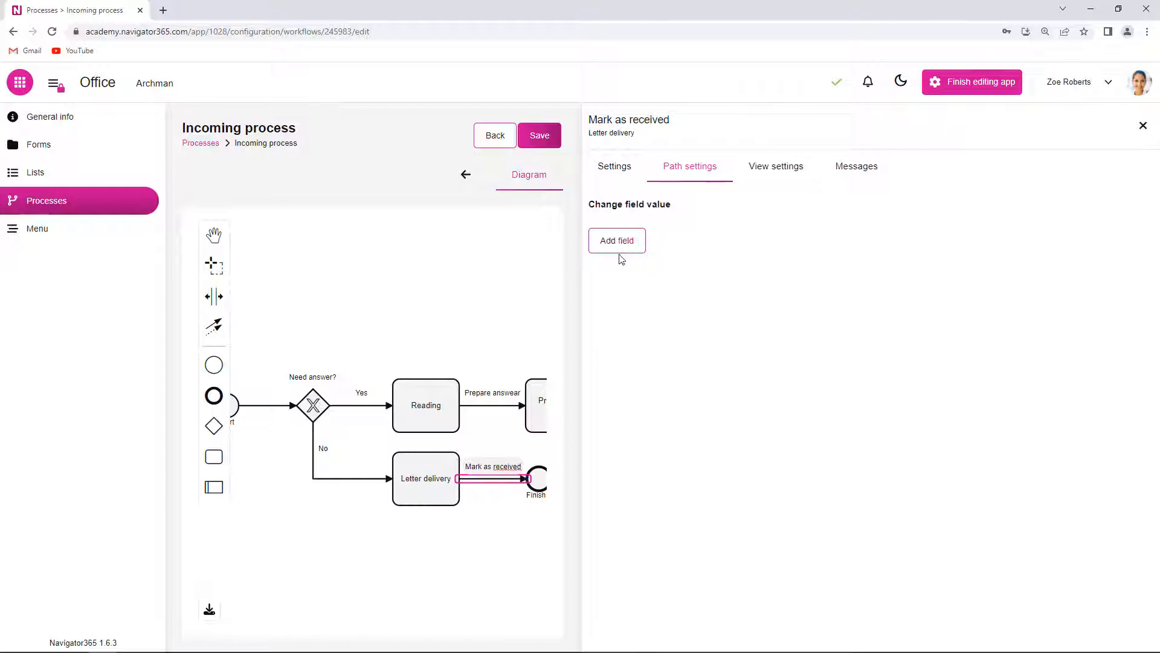
click(618, 240)
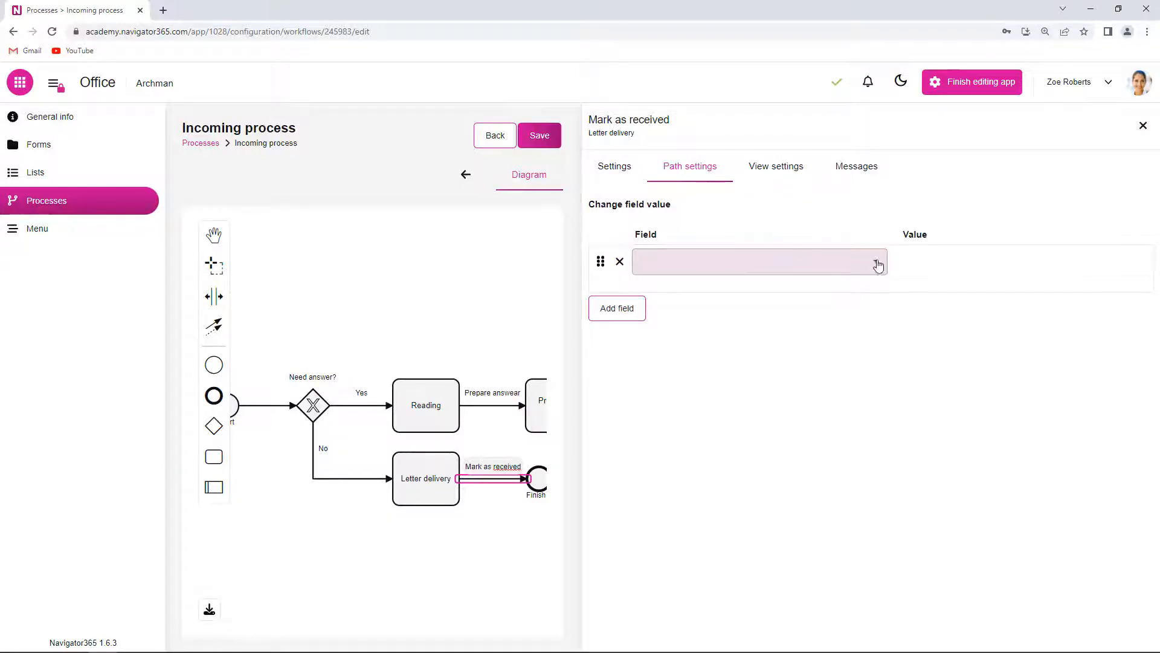
click(875, 261)
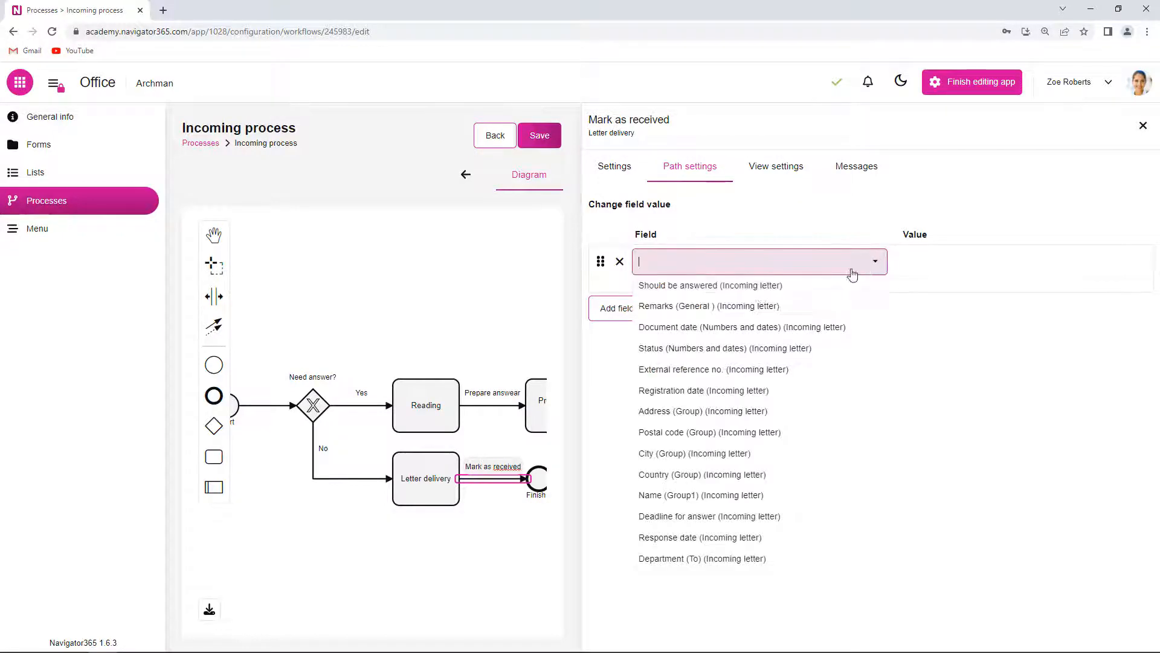
click(777, 347)
click(1138, 278)
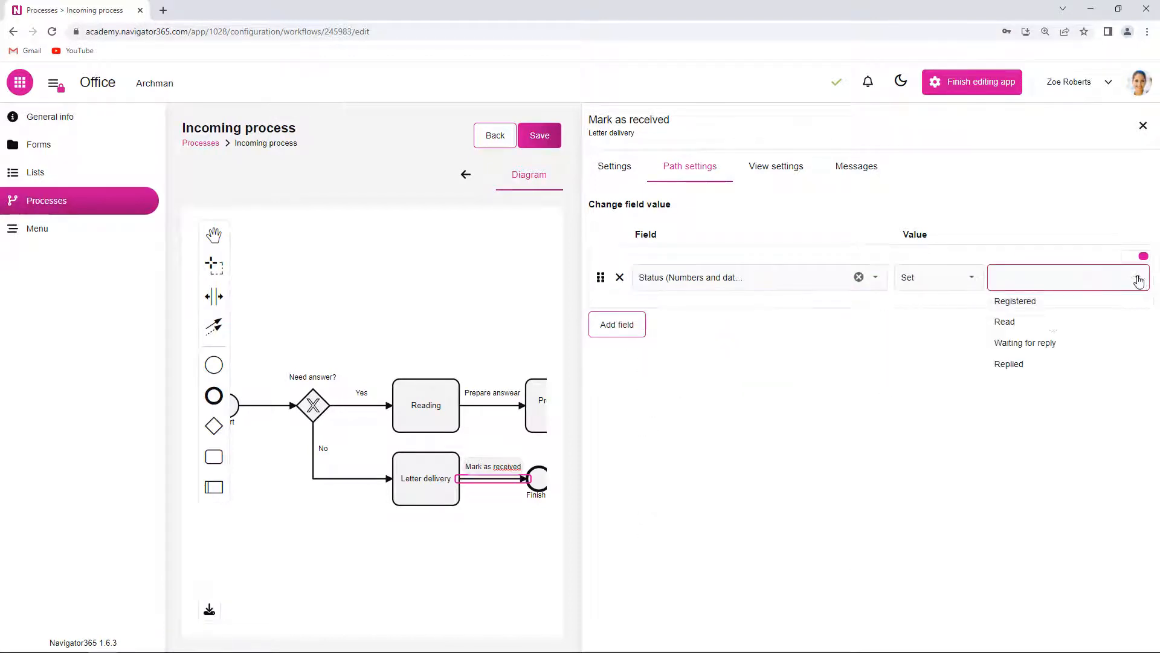
click(1024, 322)
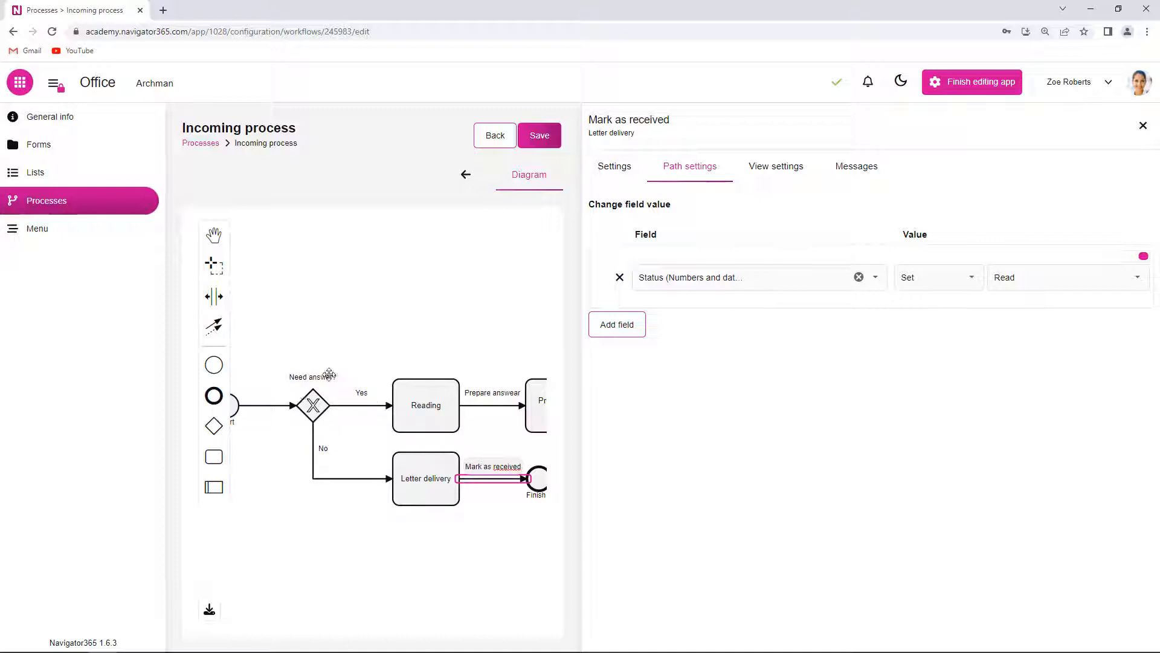
- Add a field value change to the Yes path that sets the incoming letter's Status (Numbers and dates) to Waiting for reply
click(363, 405)
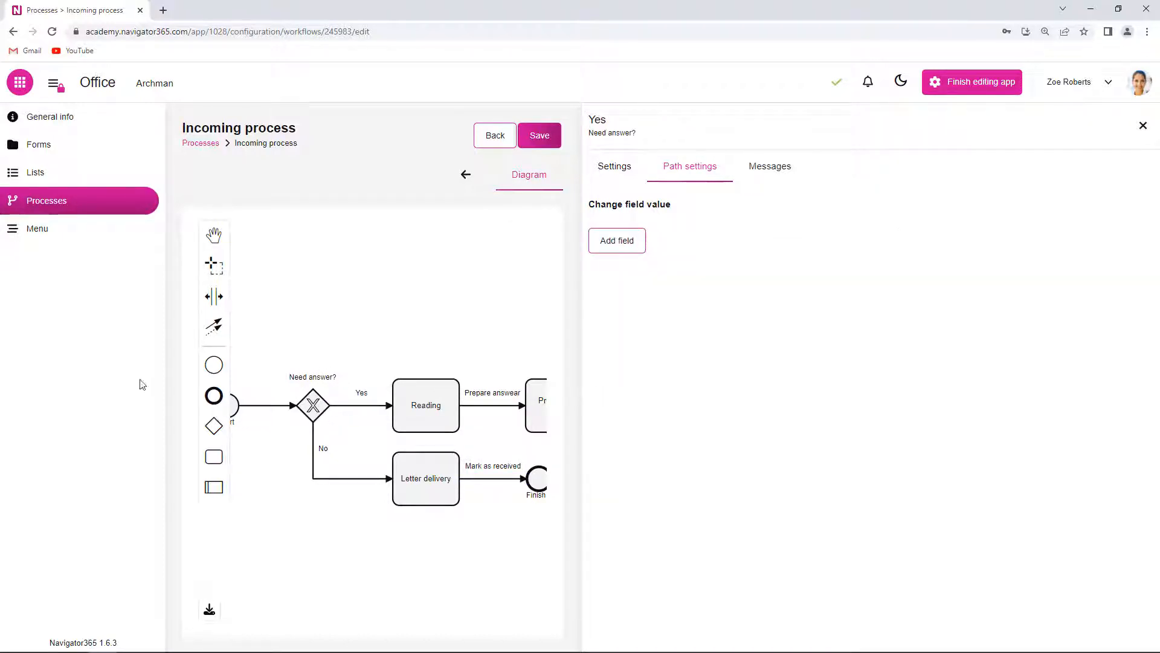
double_click(363, 405)
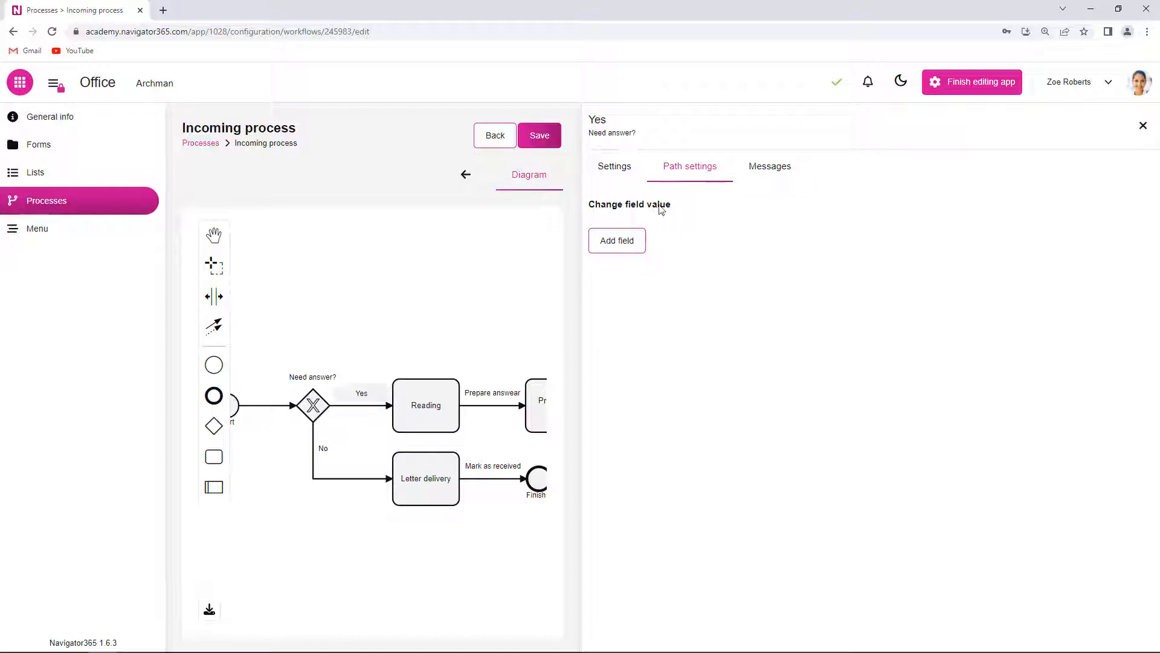
click(631, 240)
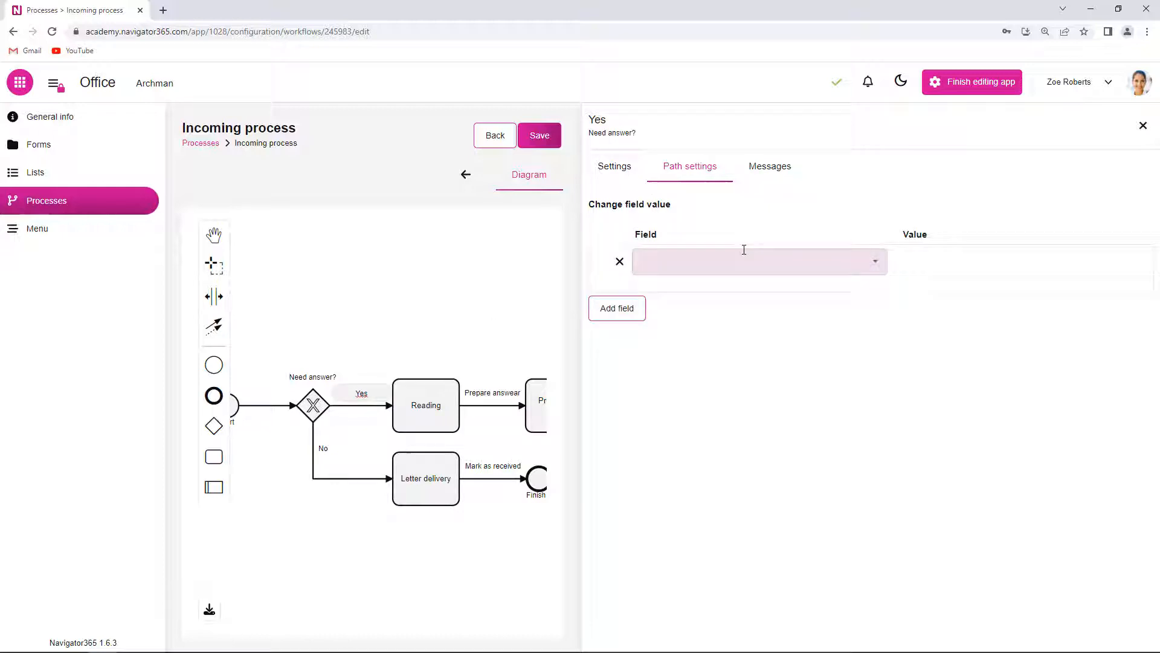
click(874, 262)
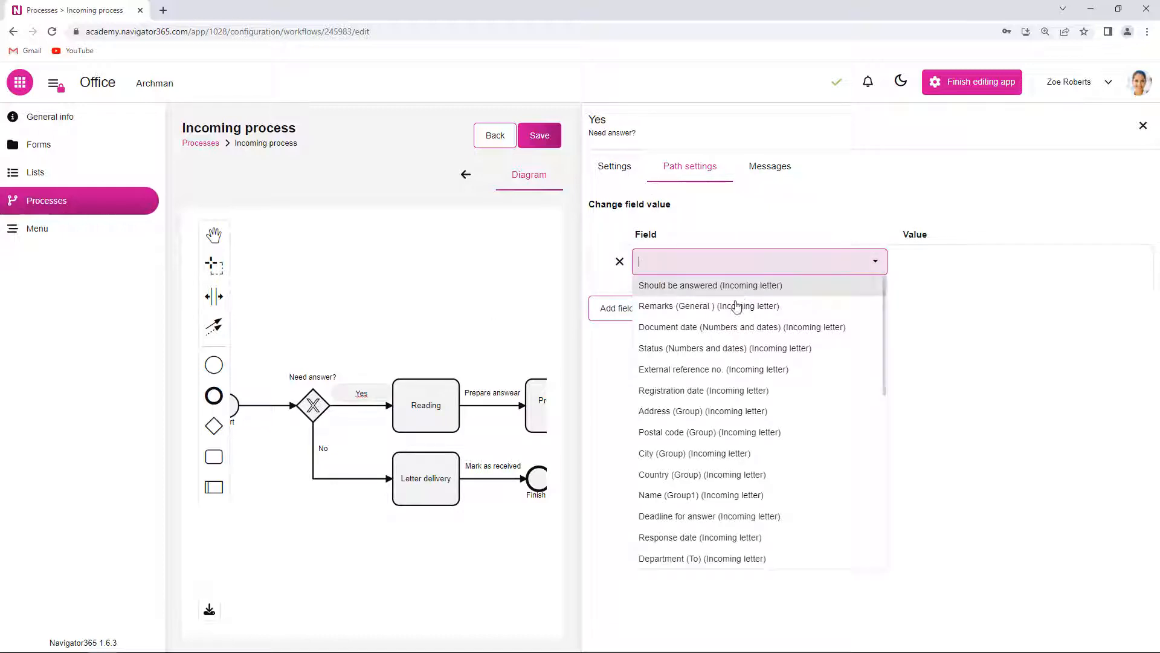
click(730, 354)
click(1139, 278)
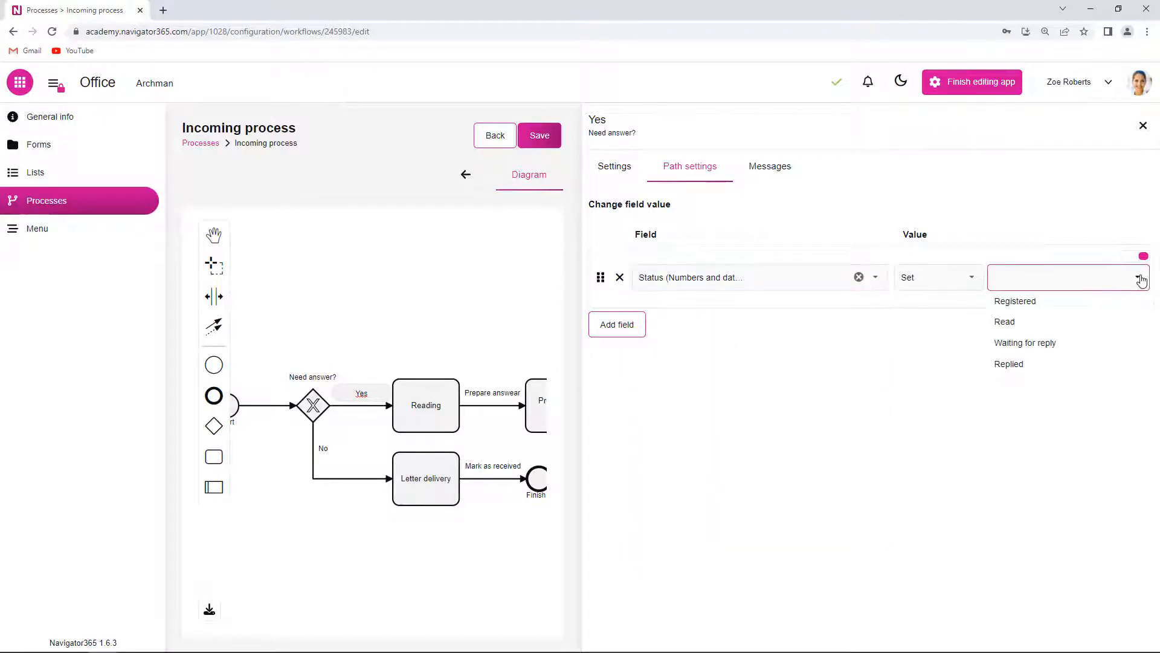
click(1060, 342)
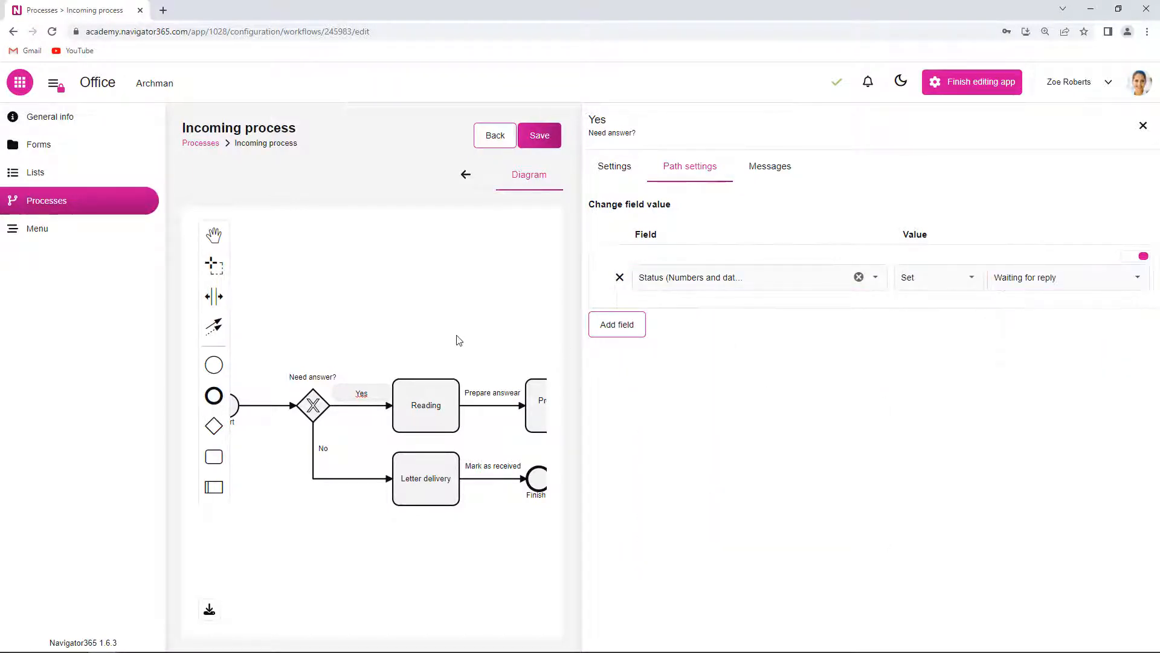
- Add a field value change to the path from Preparing a letter to Finish 1 setting Status (Numbers and dates) (Incoming letter) to Replied, and save
drag(458, 337, 333, 332)
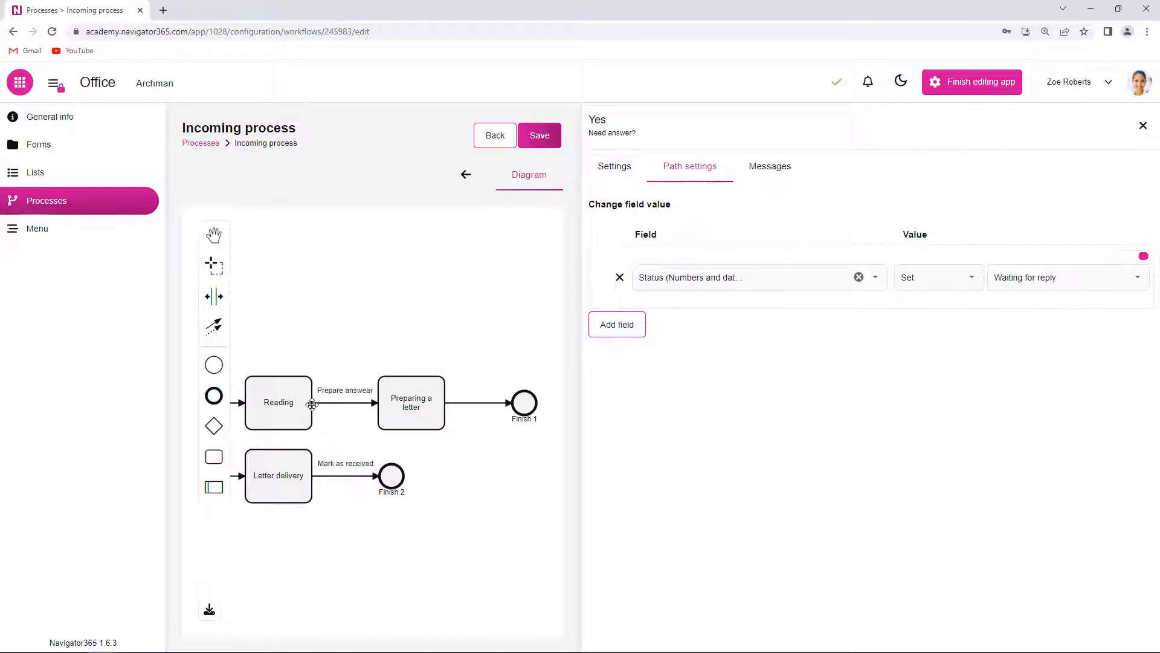
click(483, 402)
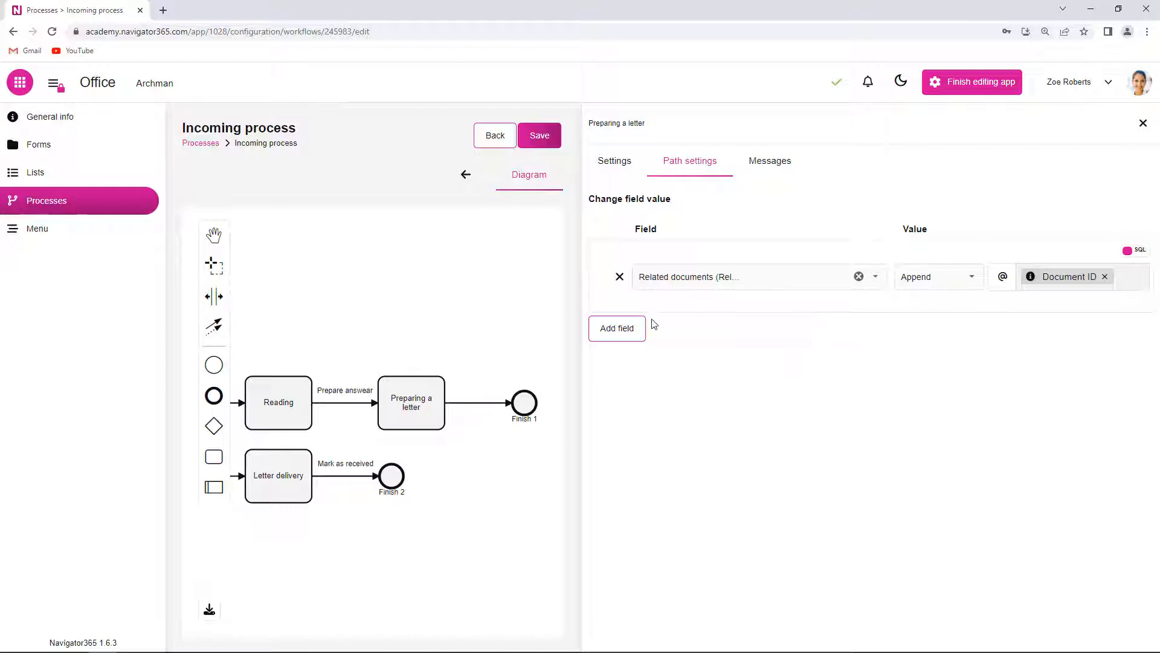
click(623, 334)
click(845, 337)
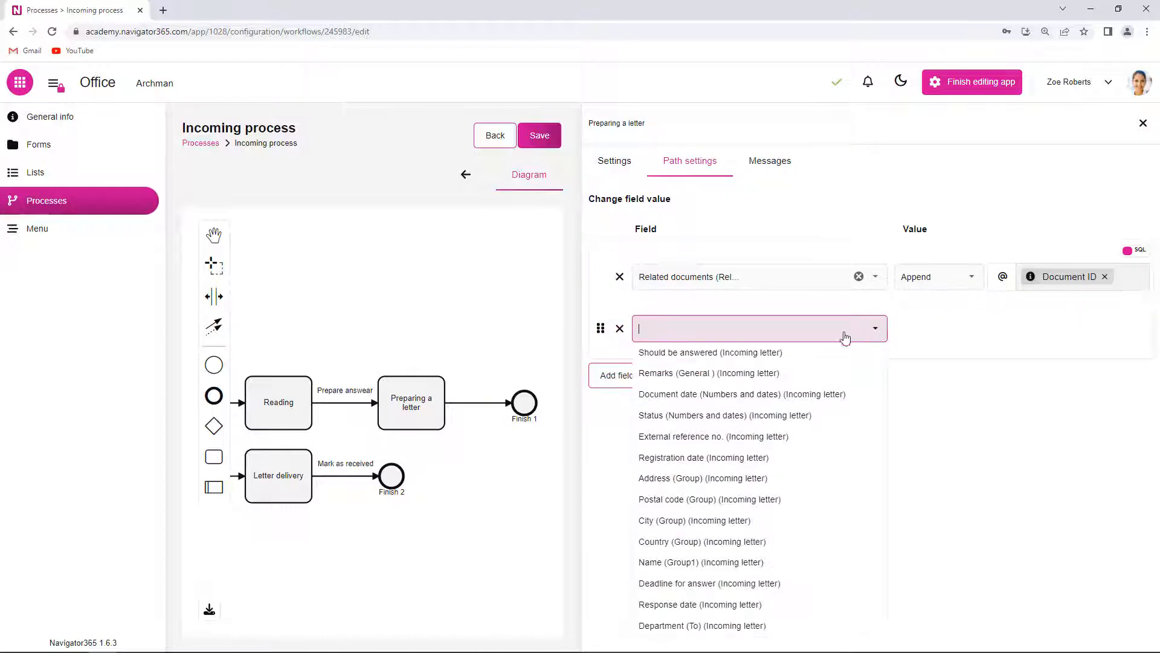
click(725, 415)
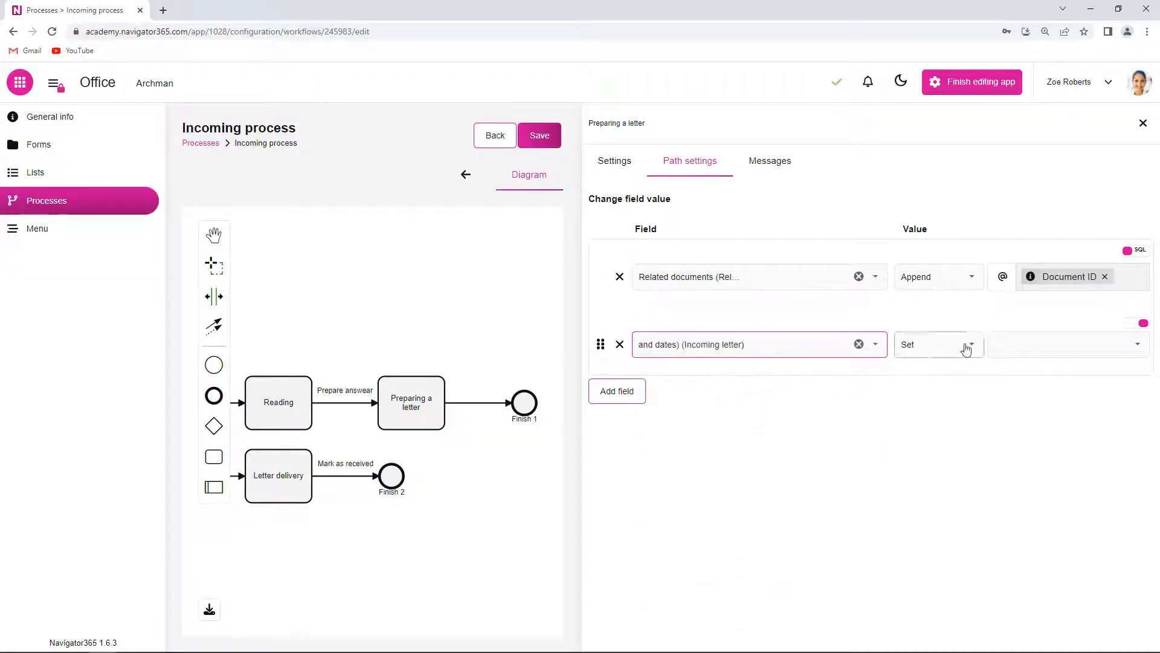
click(1131, 344)
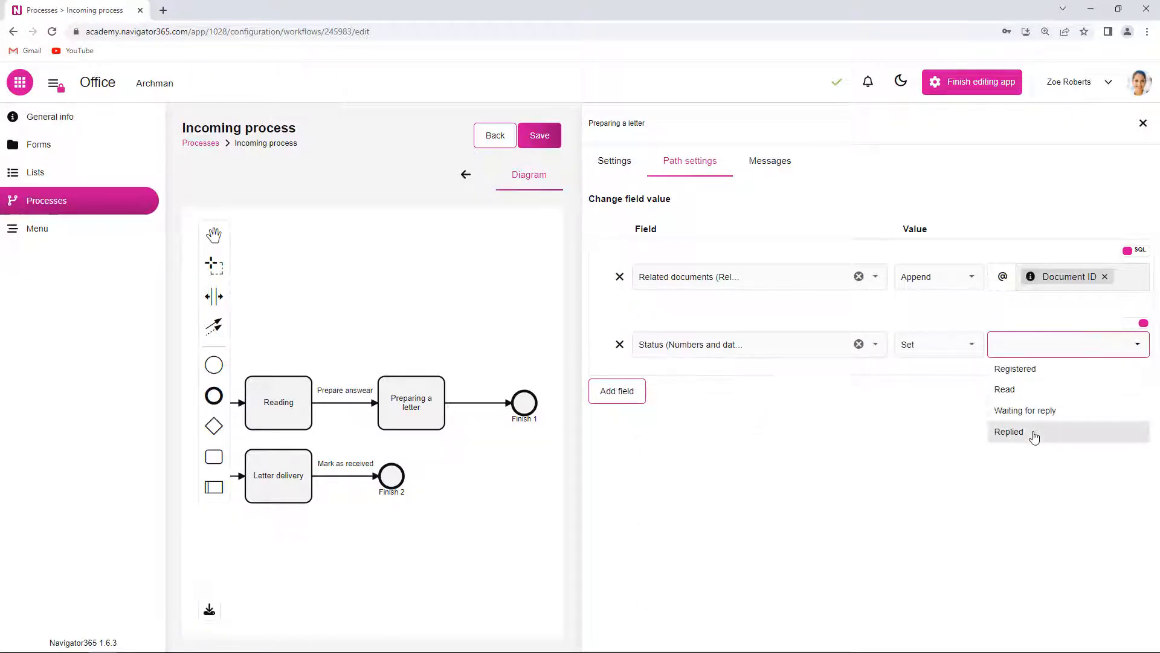
click(1035, 436)
click(550, 140)
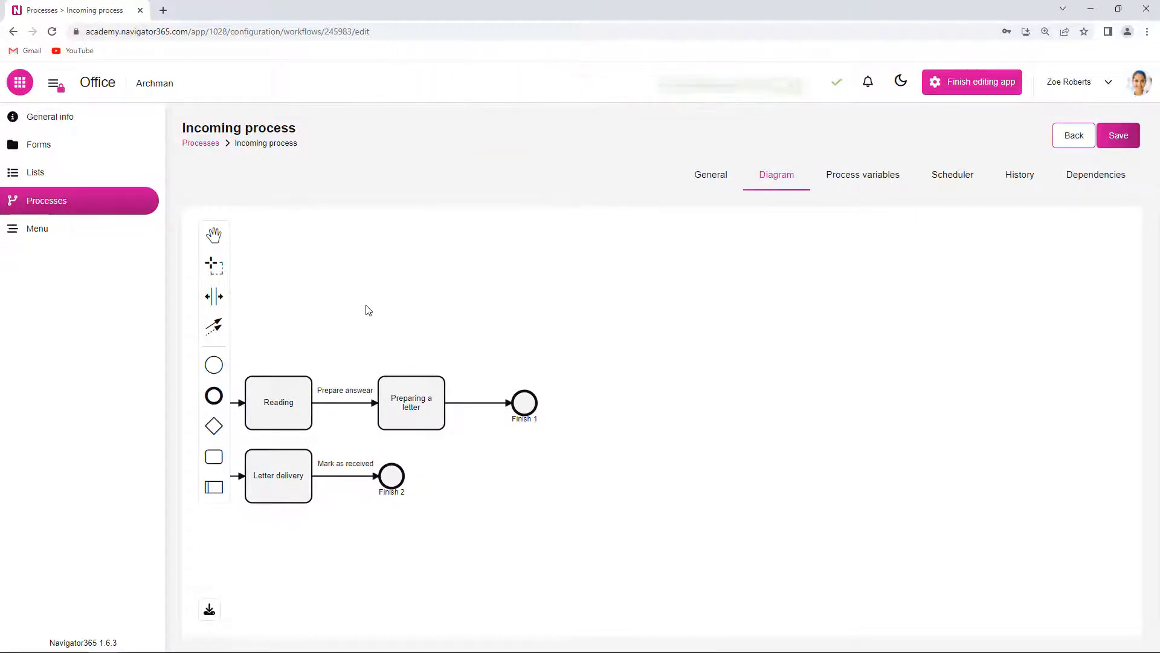
- Review the document fields of the Preparing a letter activity and the field value changes on its path to Finish 1
drag(339, 301, 550, 310)
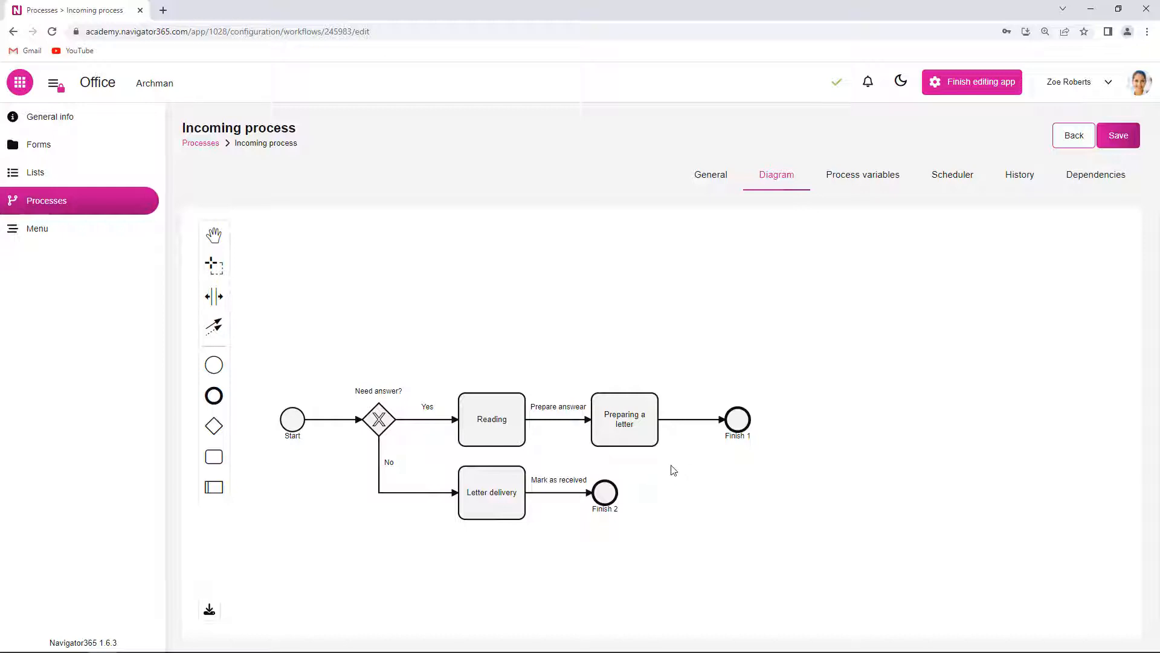
double_click(623, 416)
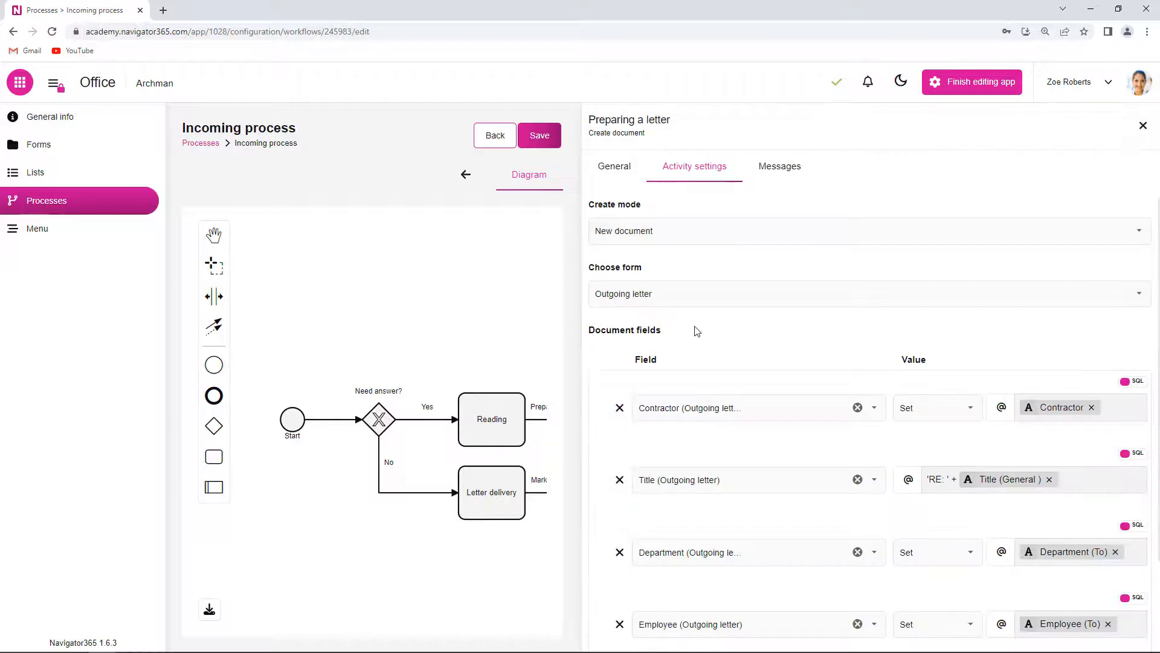
scroll(757, 354, down, 2)
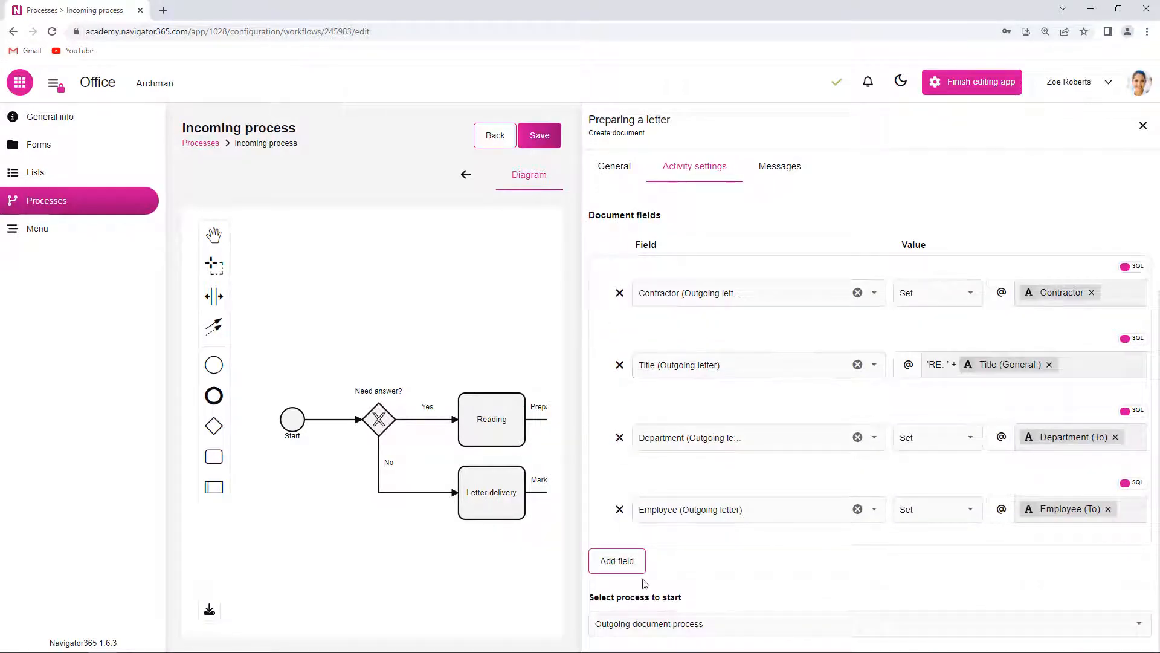
scroll(689, 208, up, 2)
click(615, 169)
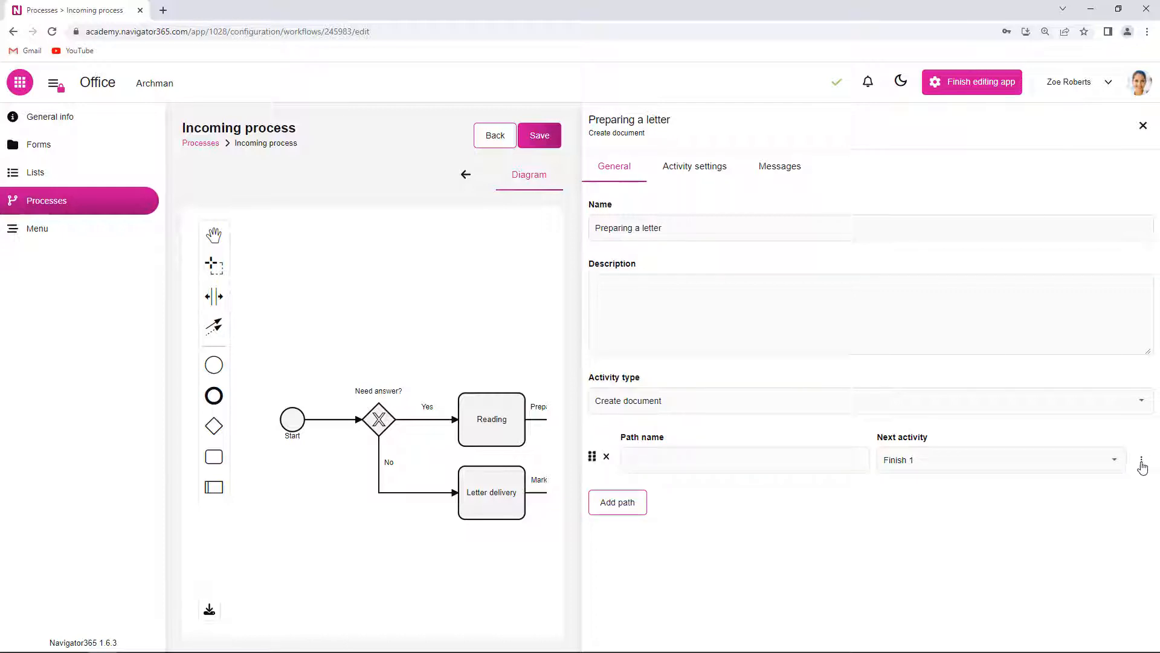
click(1142, 464)
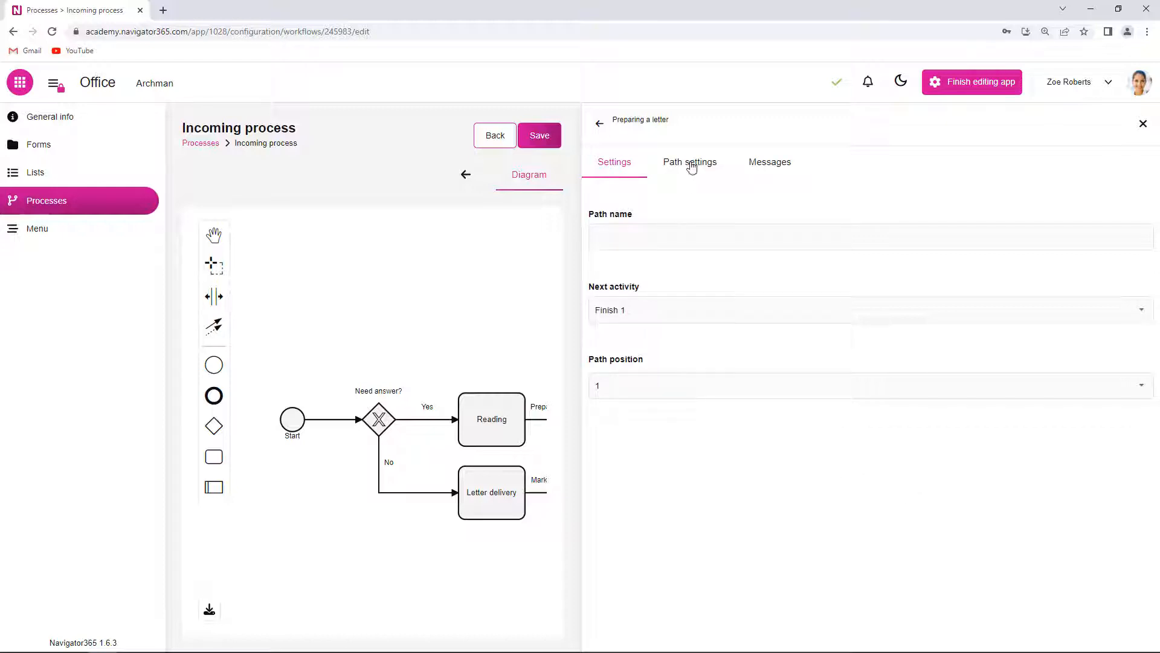
click(692, 167)
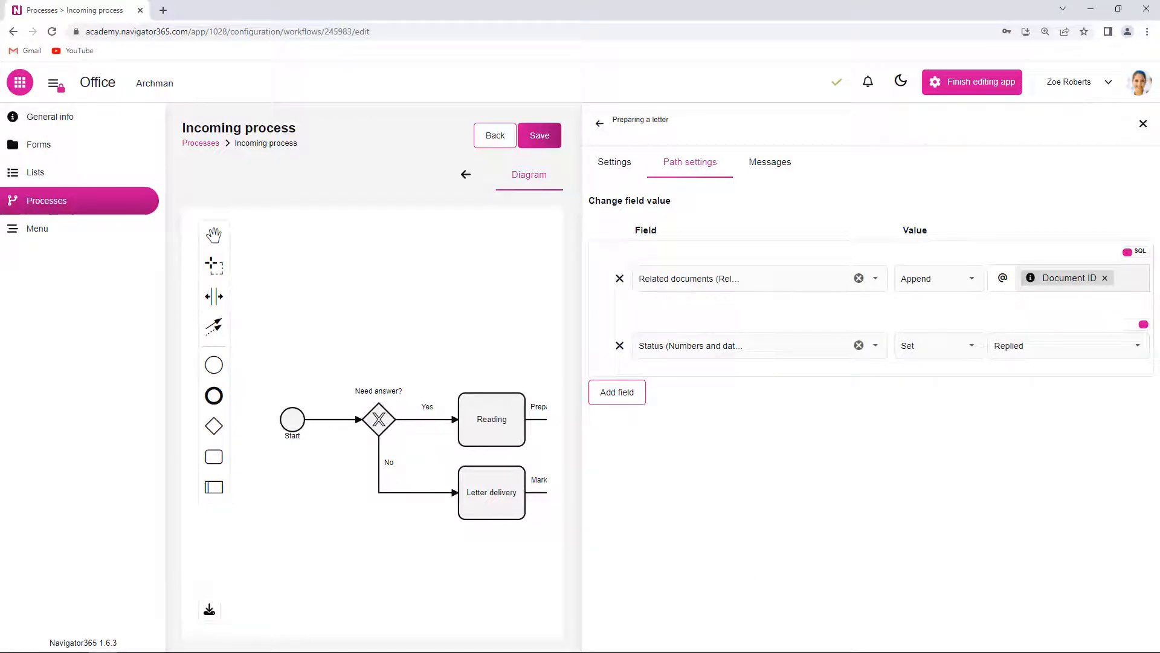
click(1143, 123)
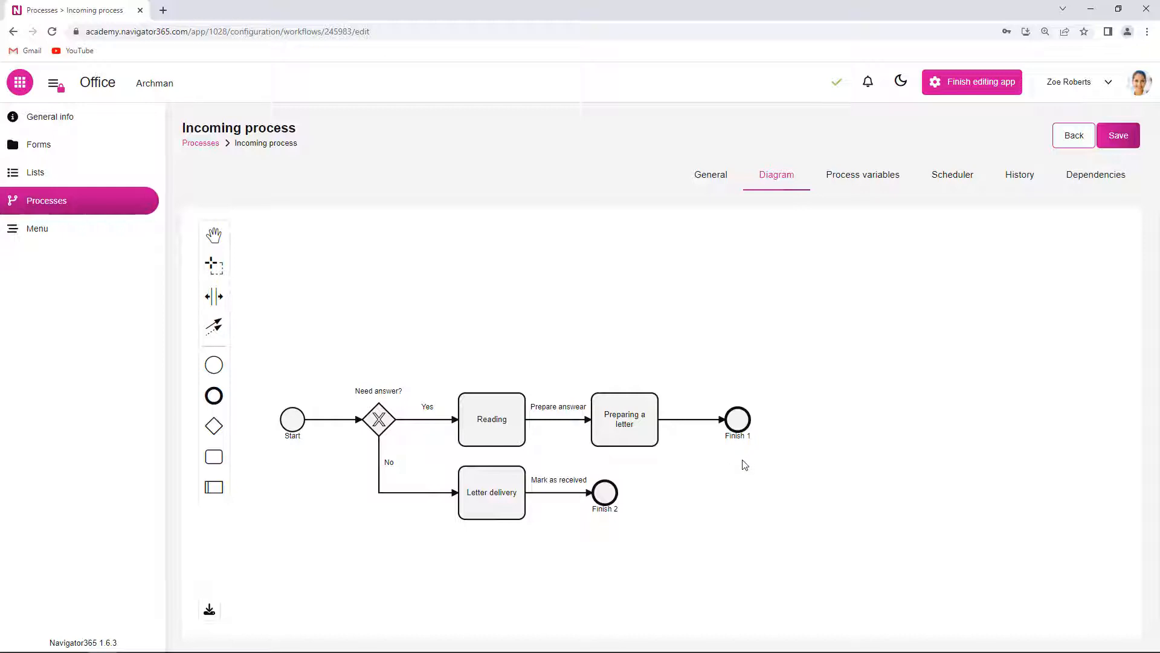
- Move Finish 1 farther from Preparing a letter and insert a new activity on the path between them
drag(747, 419, 855, 422)
click(821, 477)
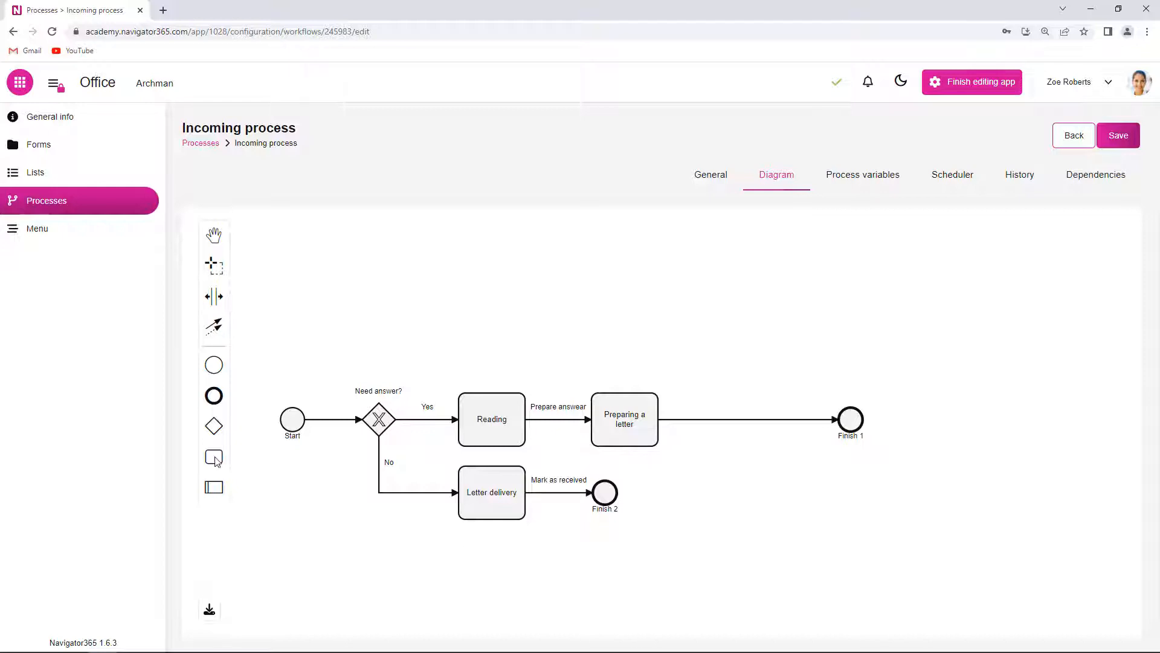
drag(216, 462, 757, 420)
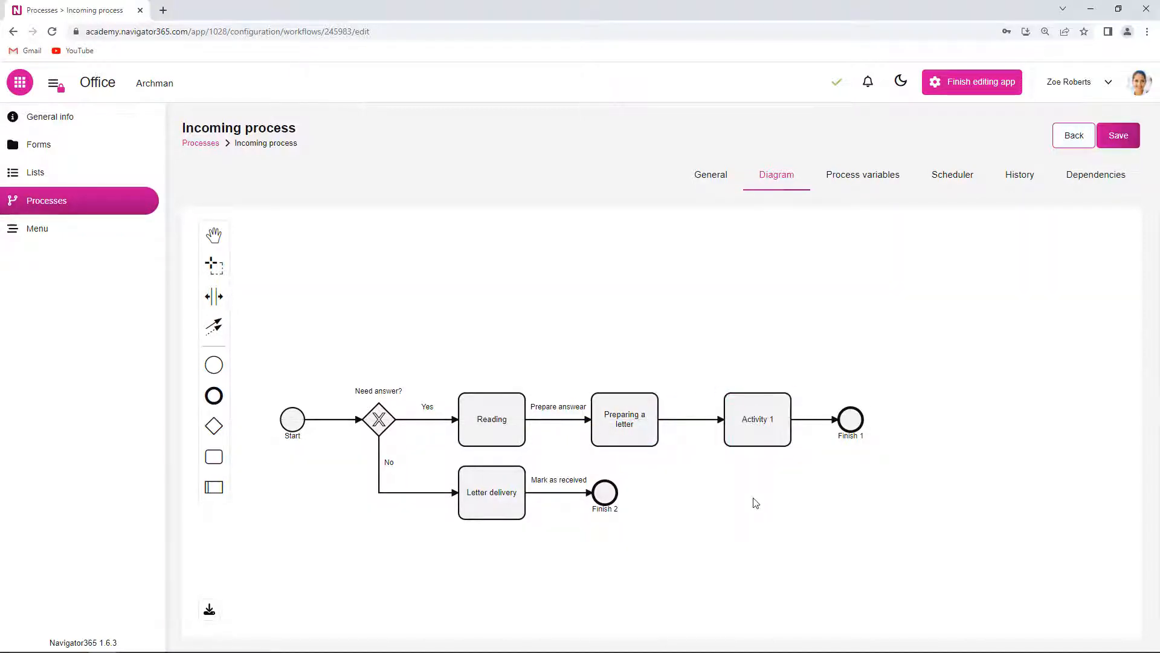
- Set the new activity's type to Change field value and rename it Change dates
click(754, 420)
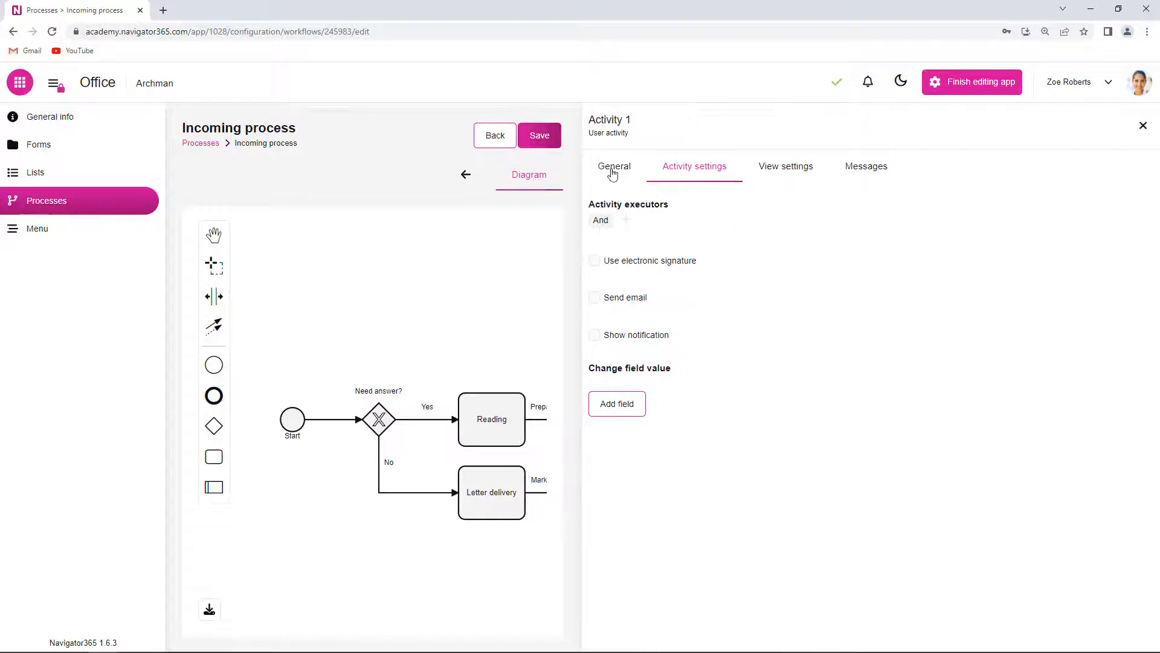
click(613, 172)
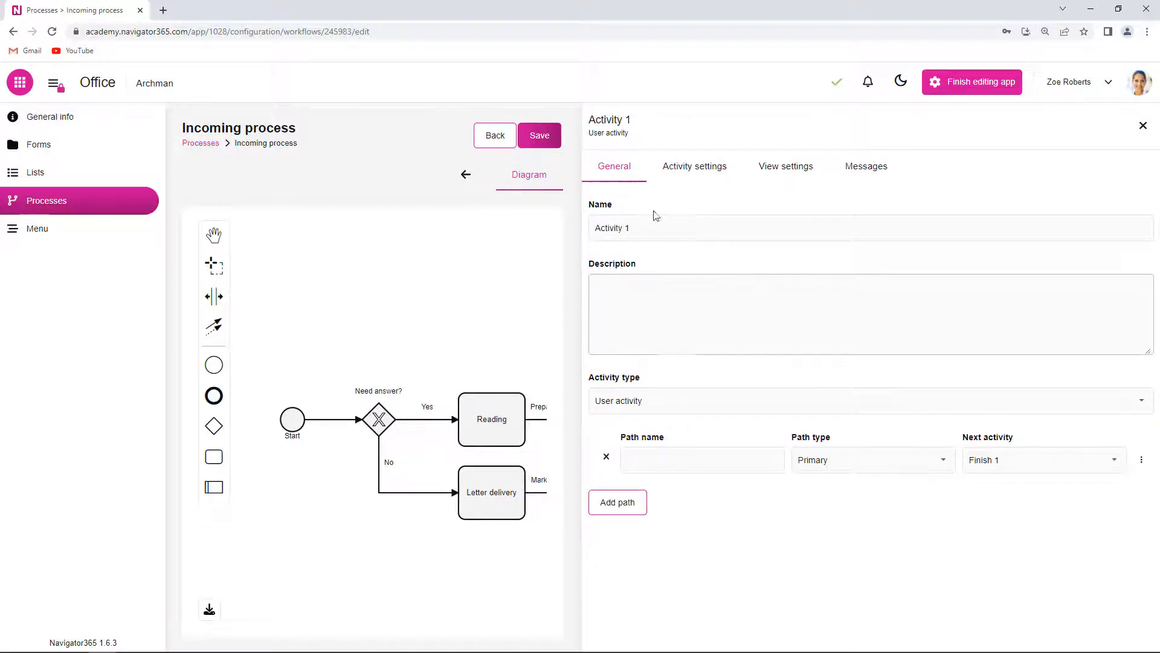
click(648, 230)
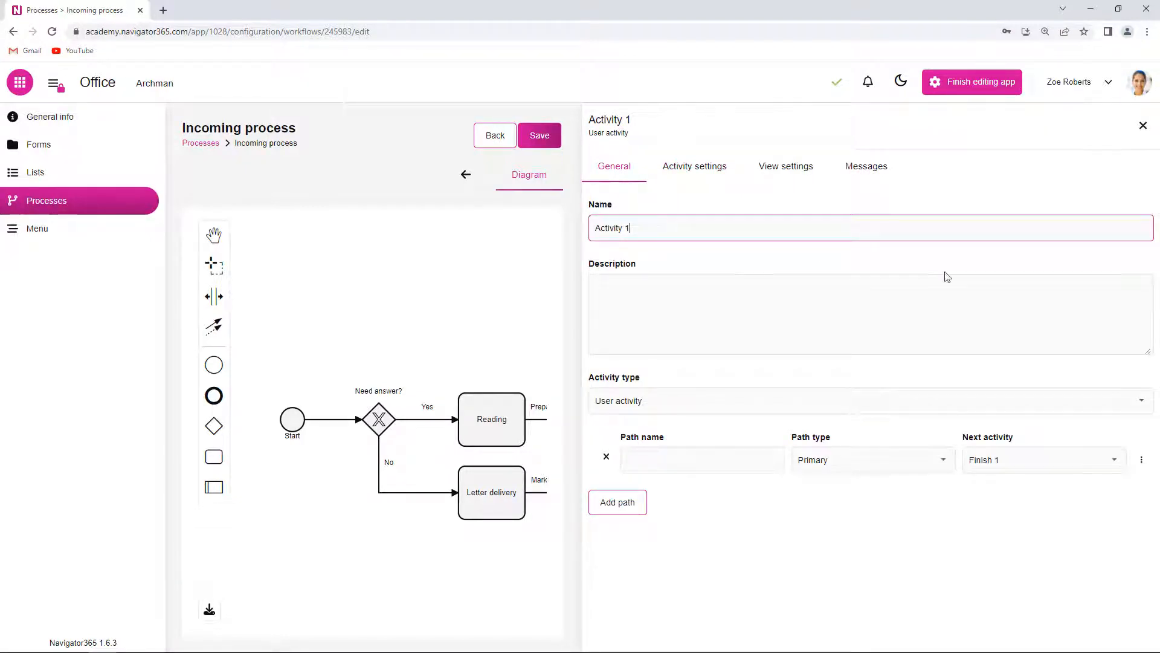
click(1139, 400)
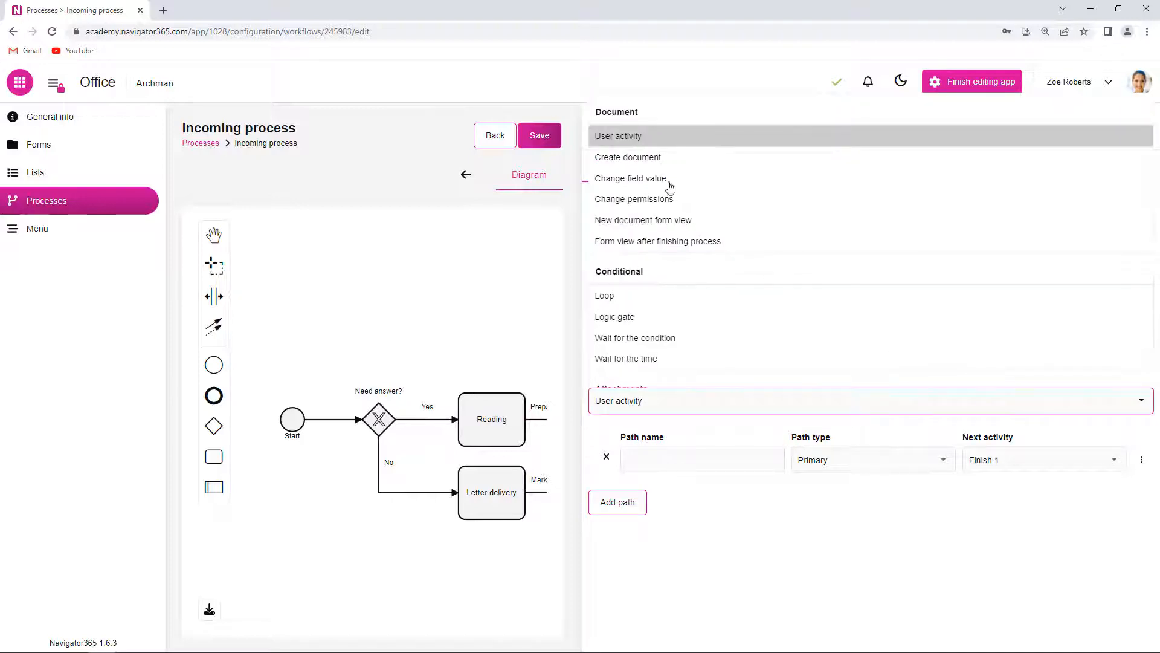
click(648, 181)
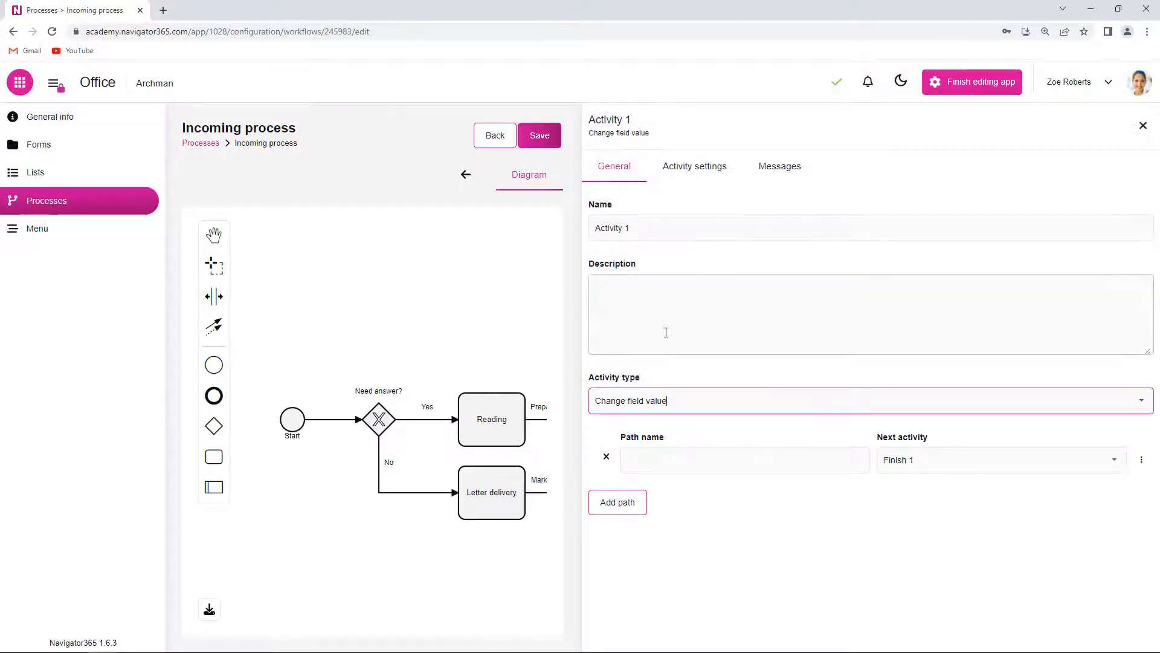
click(648, 230)
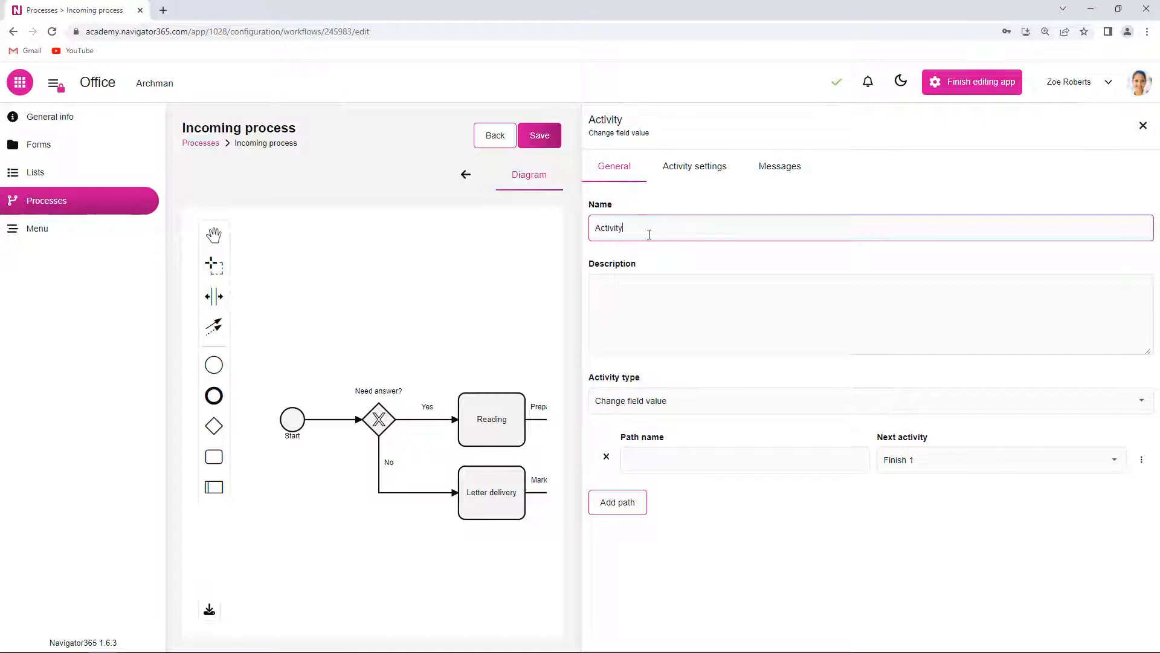
key(BackSpace)
key(BackSpace)
key(BackSpace)
key(BackSpace)
key(BackSpace)
key(BackSpace)
key(BackSpace)
key(BackSpace)
text(Change dates)
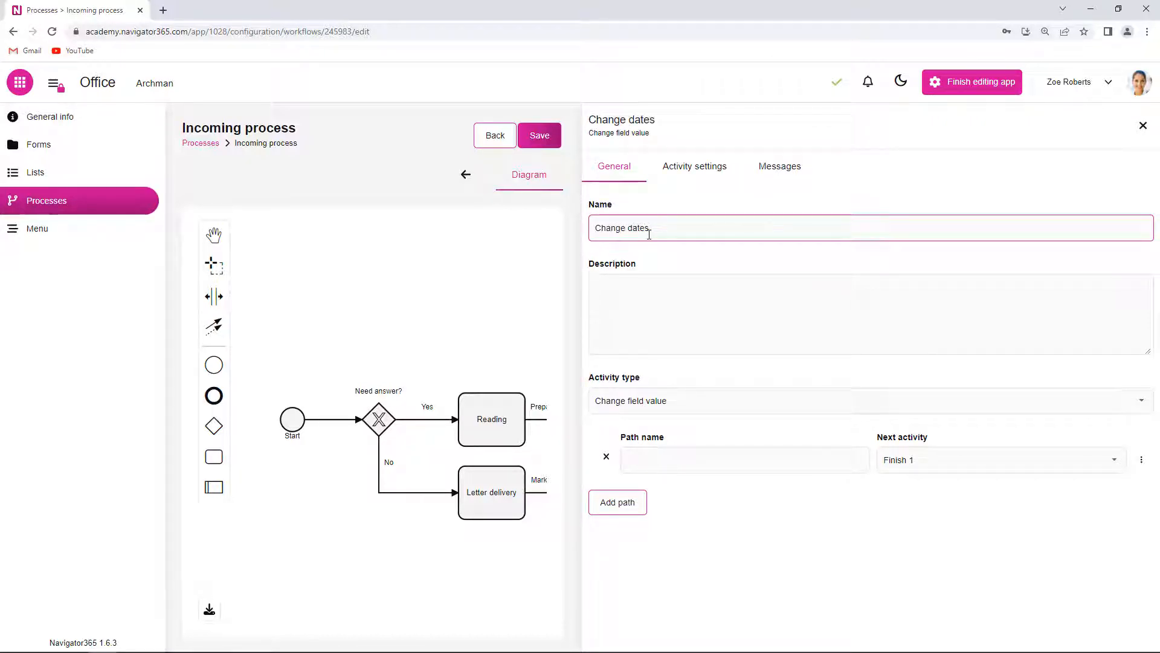
- Add the field Response date (Incoming letter) to the field value changes of the Change dates activity
click(697, 173)
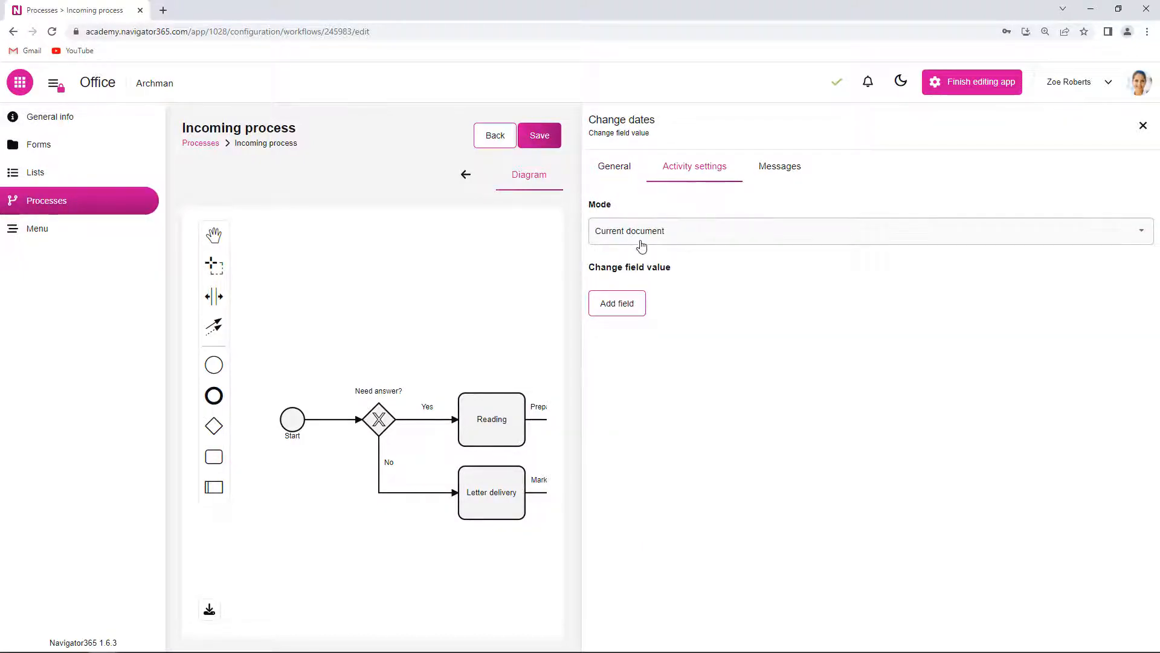
click(617, 308)
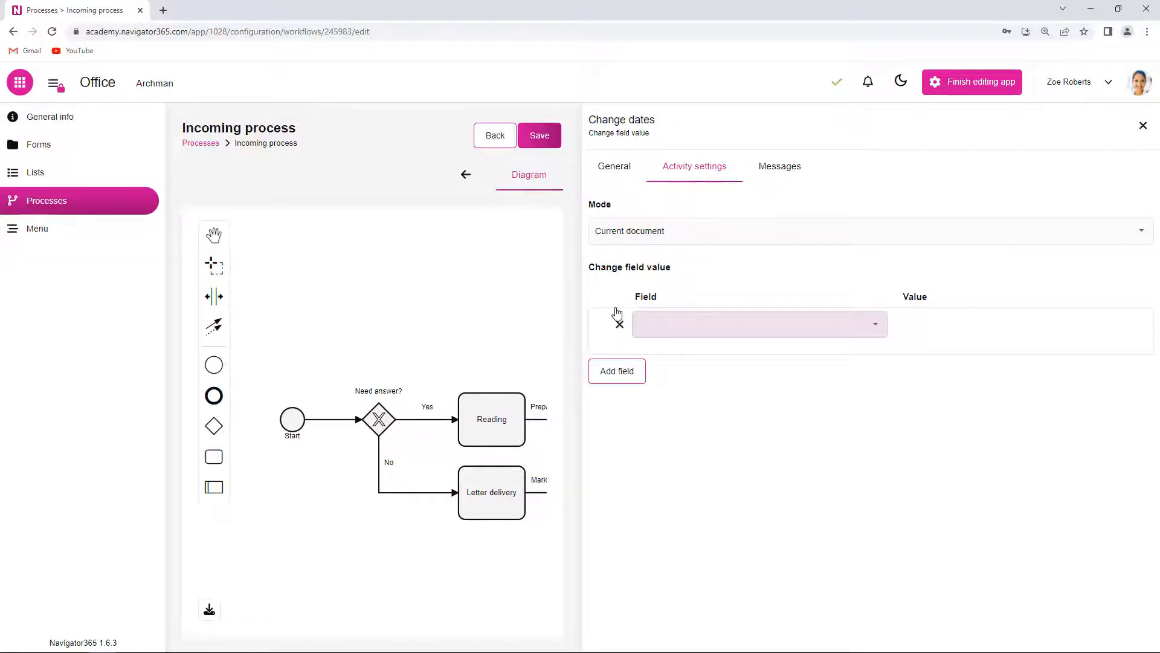
click(873, 326)
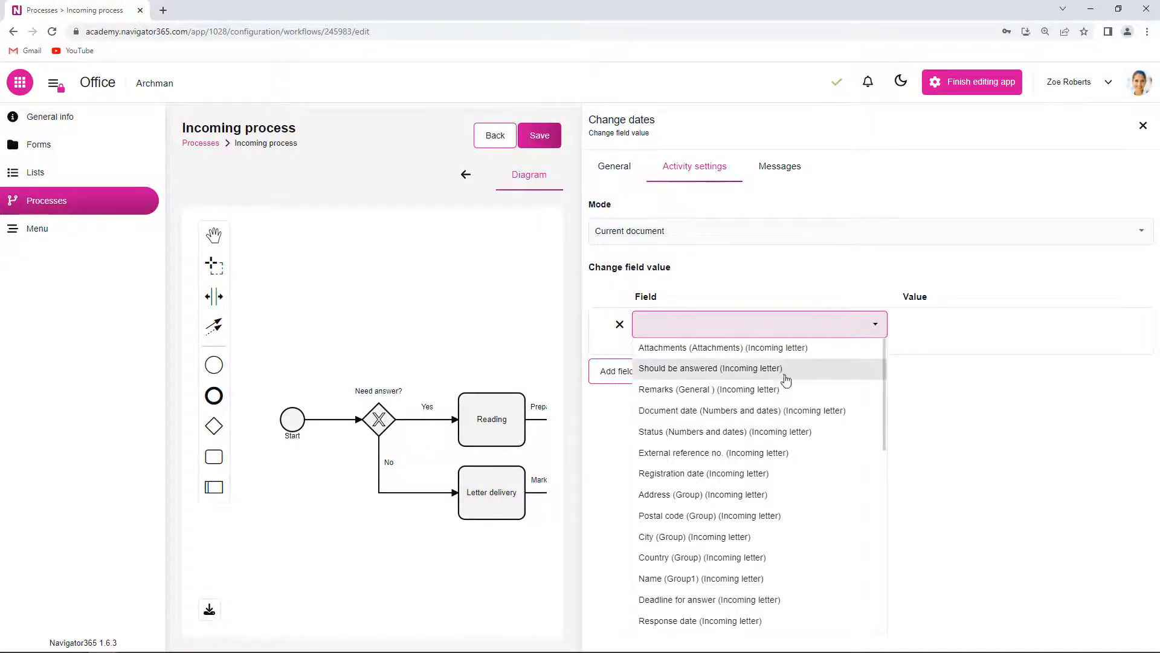
scroll(707, 422, down, 1)
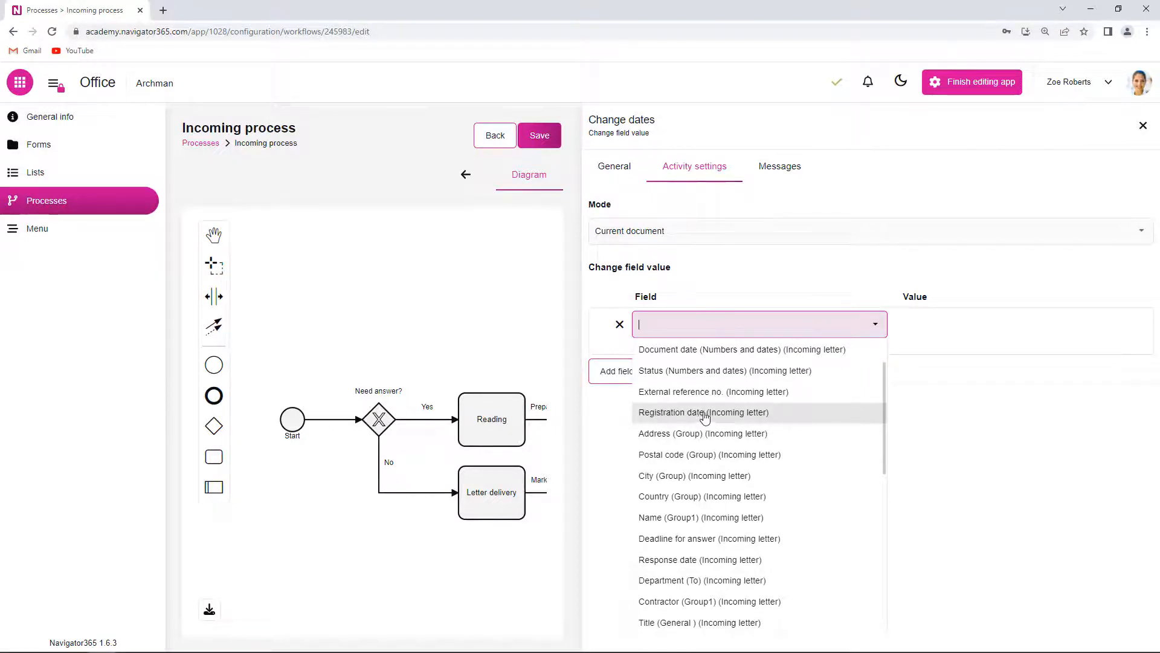
scroll(705, 417, down, 2)
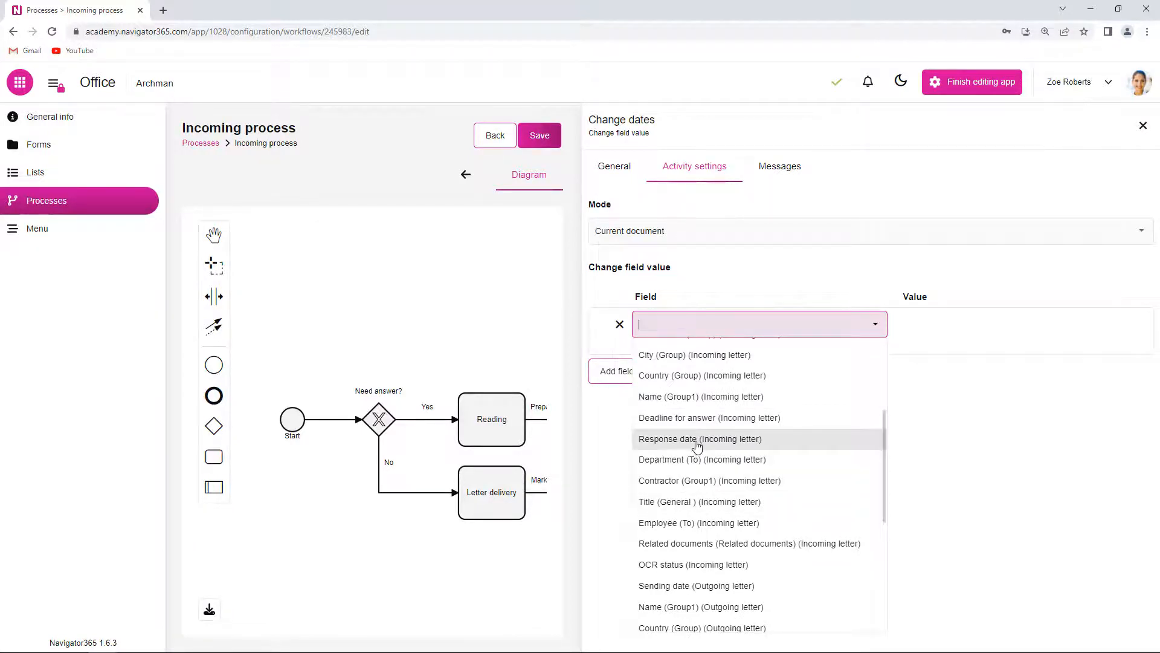
click(698, 446)
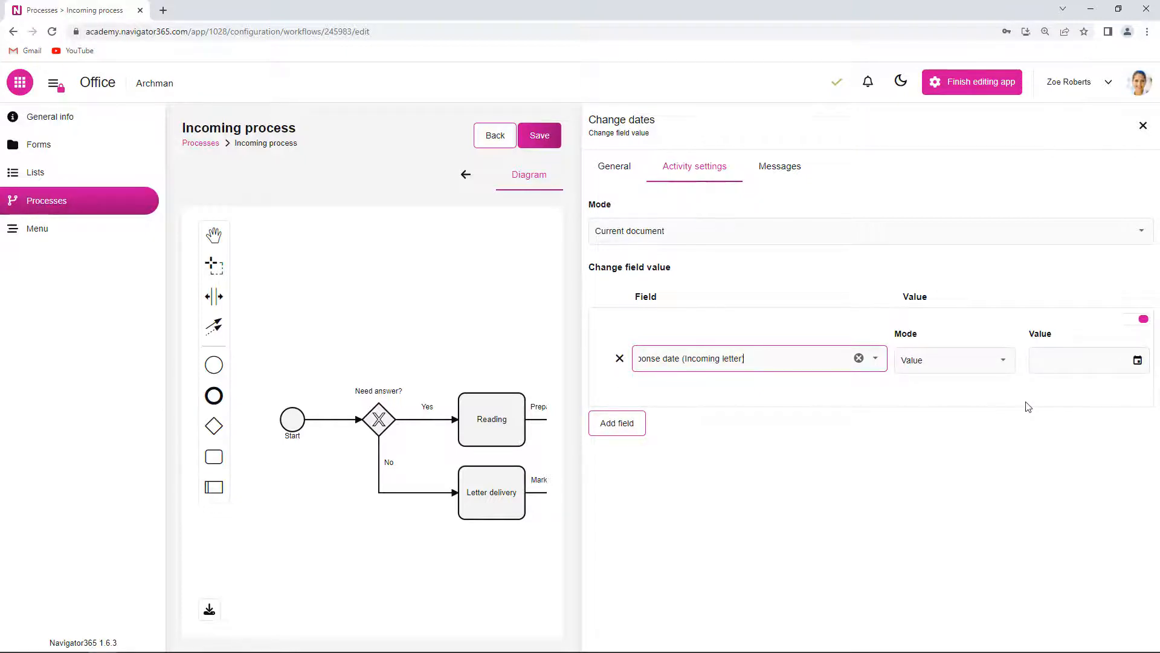
- Set the Response date's value mode to Function, leave the shift empty, and save the activity settings
click(1137, 370)
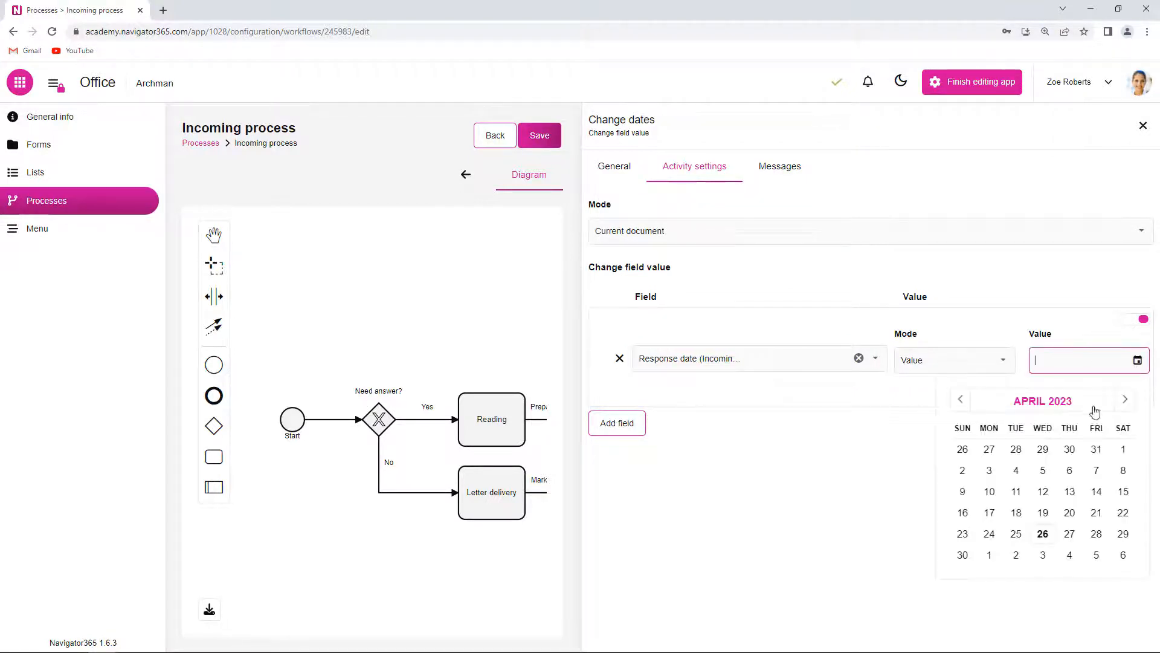
click(885, 455)
click(1007, 360)
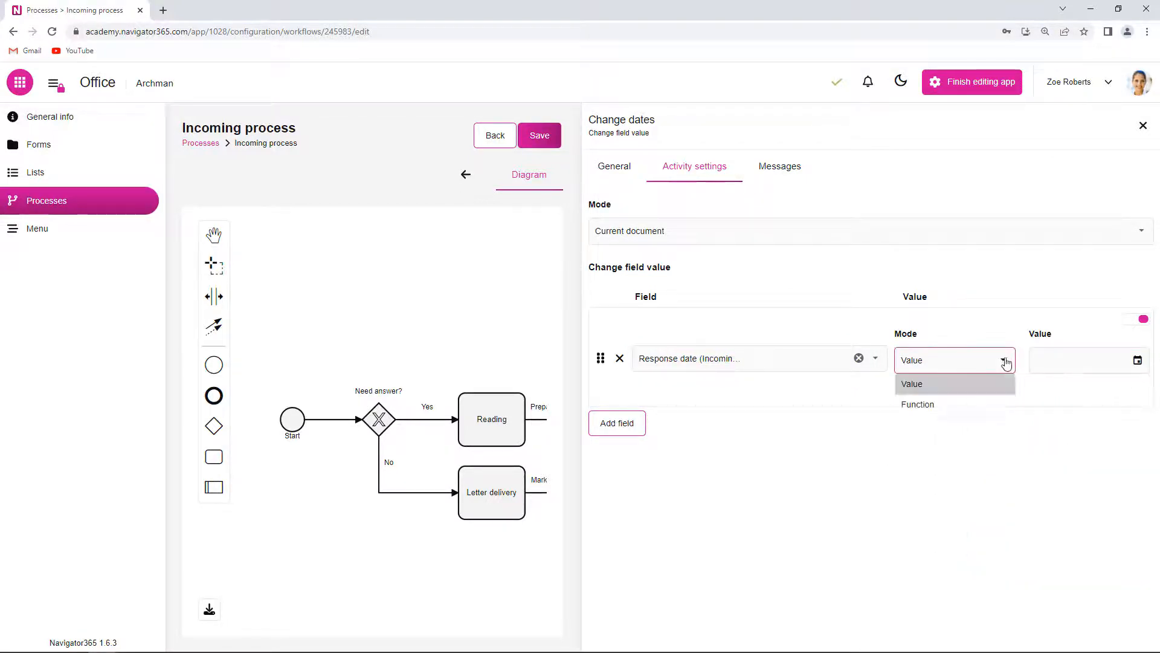
click(931, 405)
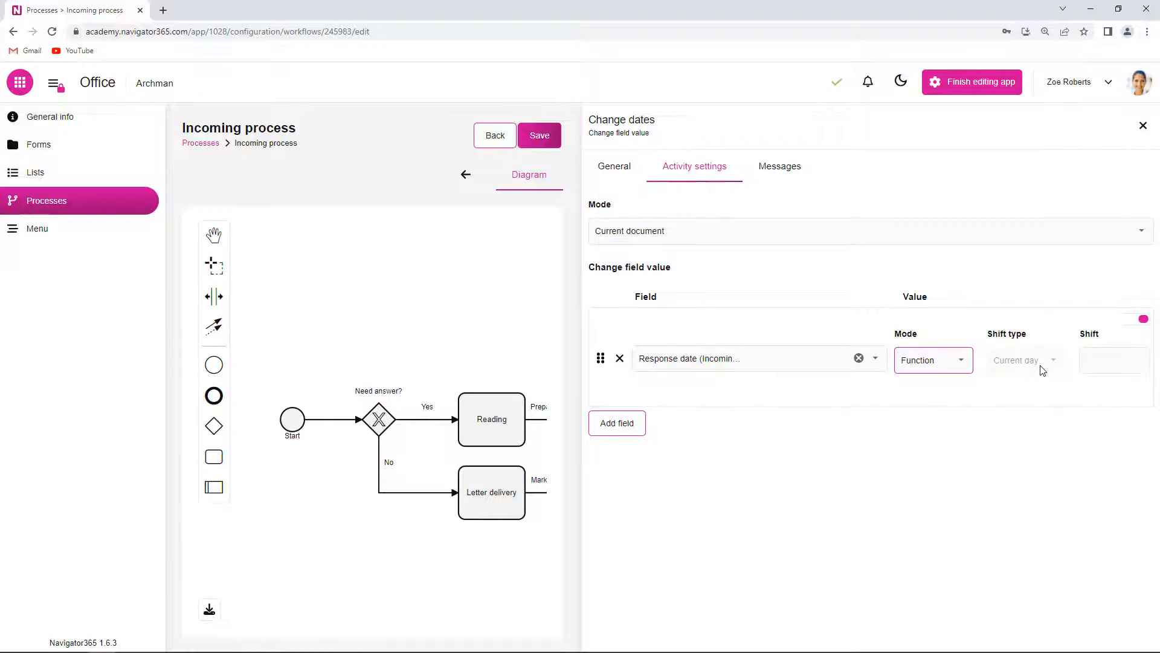
click(1114, 361)
click(1066, 449)
click(540, 136)
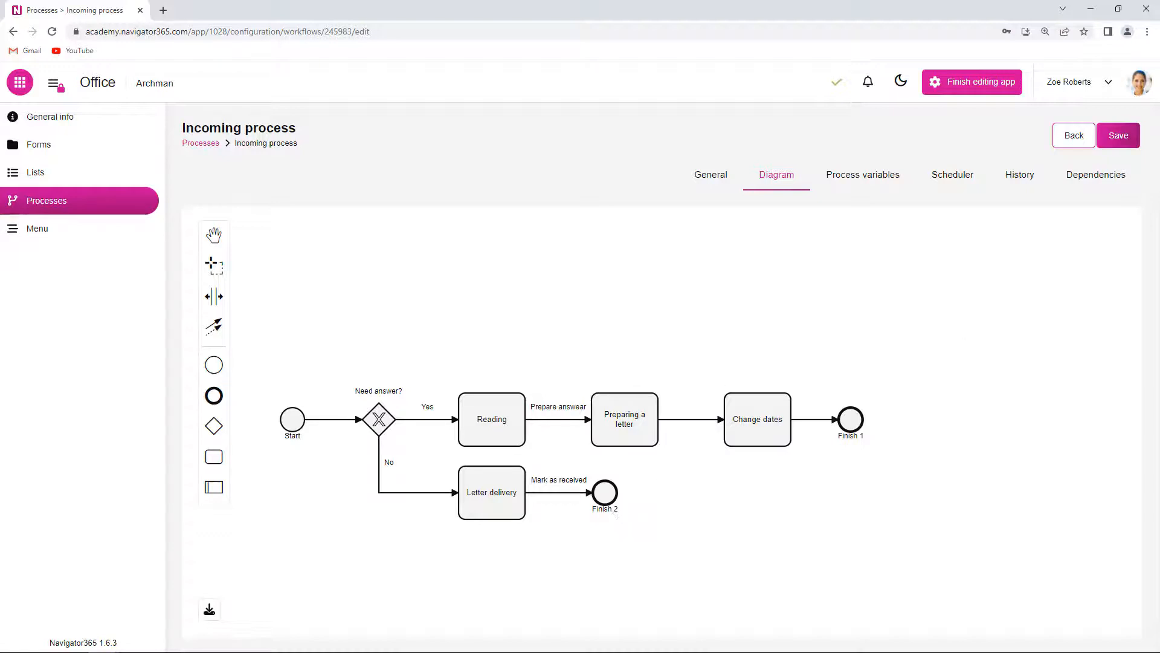
- Save the Incoming process, then leave app editing for the Dashboard
click(1119, 137)
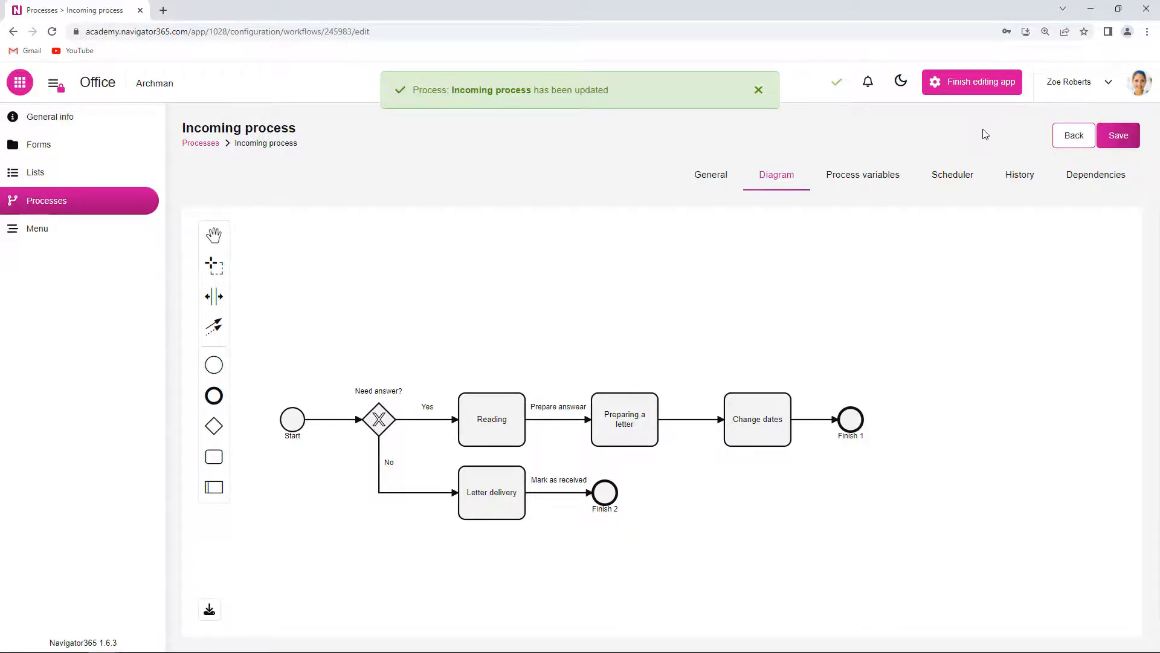
click(975, 84)
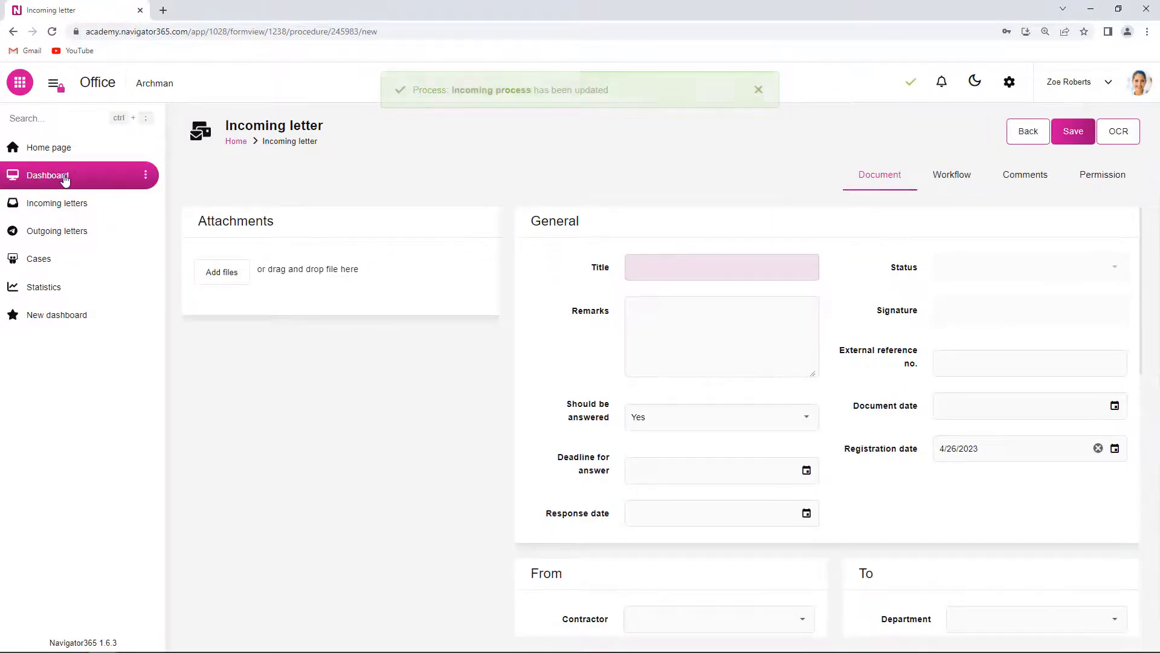
click(65, 179)
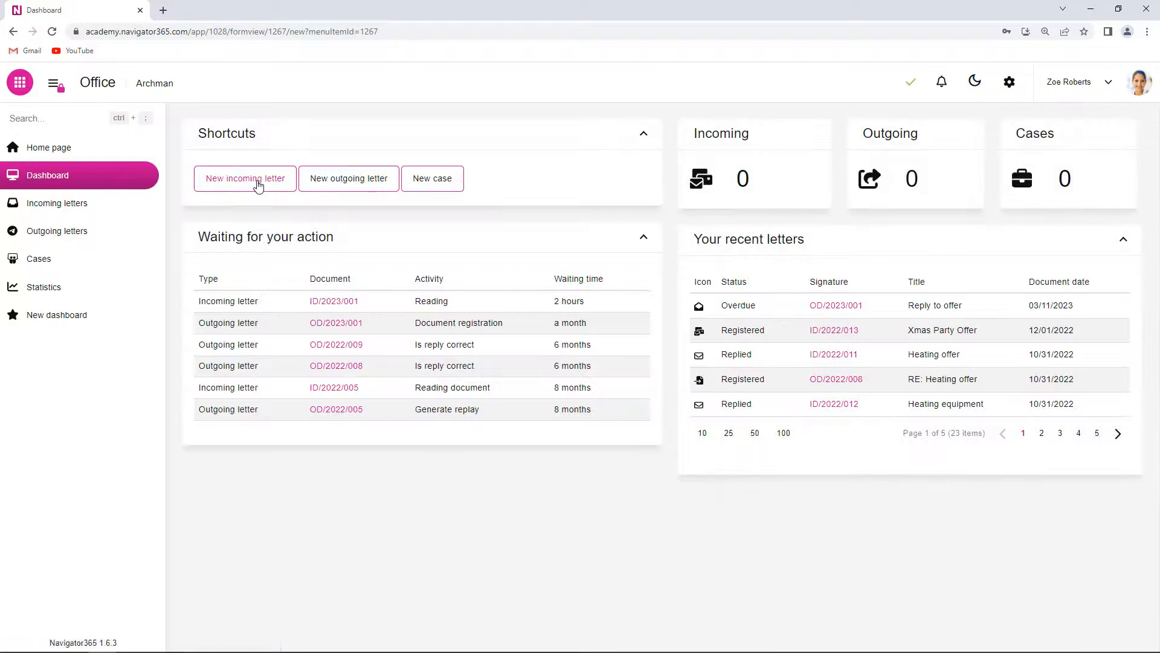
- Start a new incoming letter titled "test changing fields" with Octopus Energy ltd as the contractor
click(258, 181)
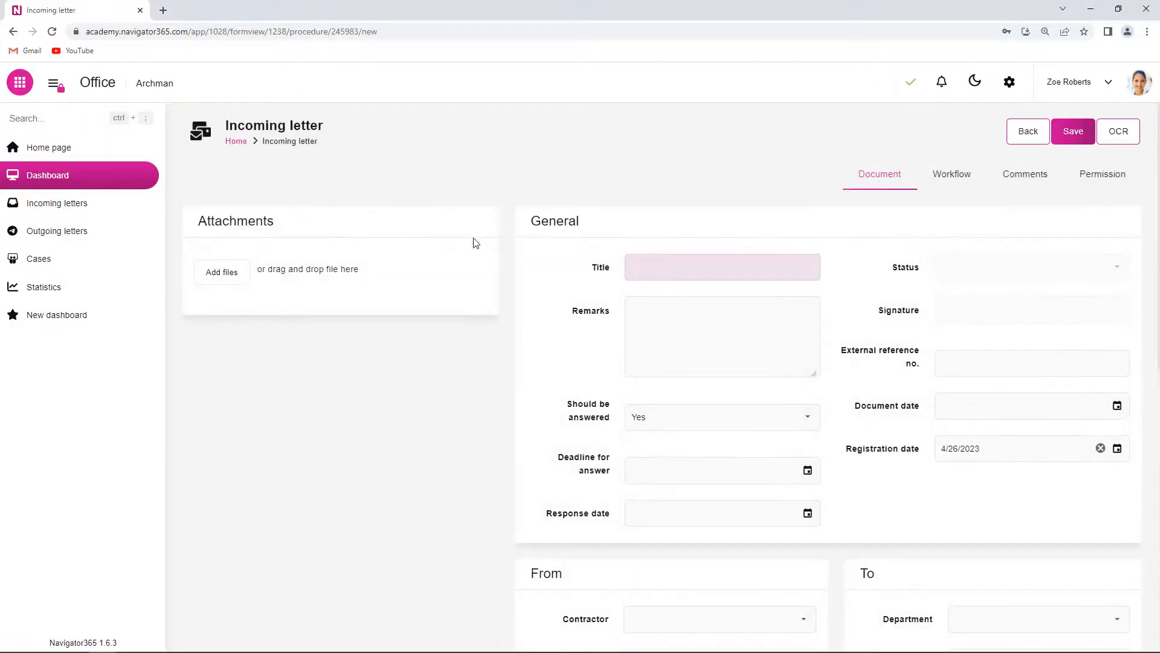
click(704, 269)
text(test changing fields)
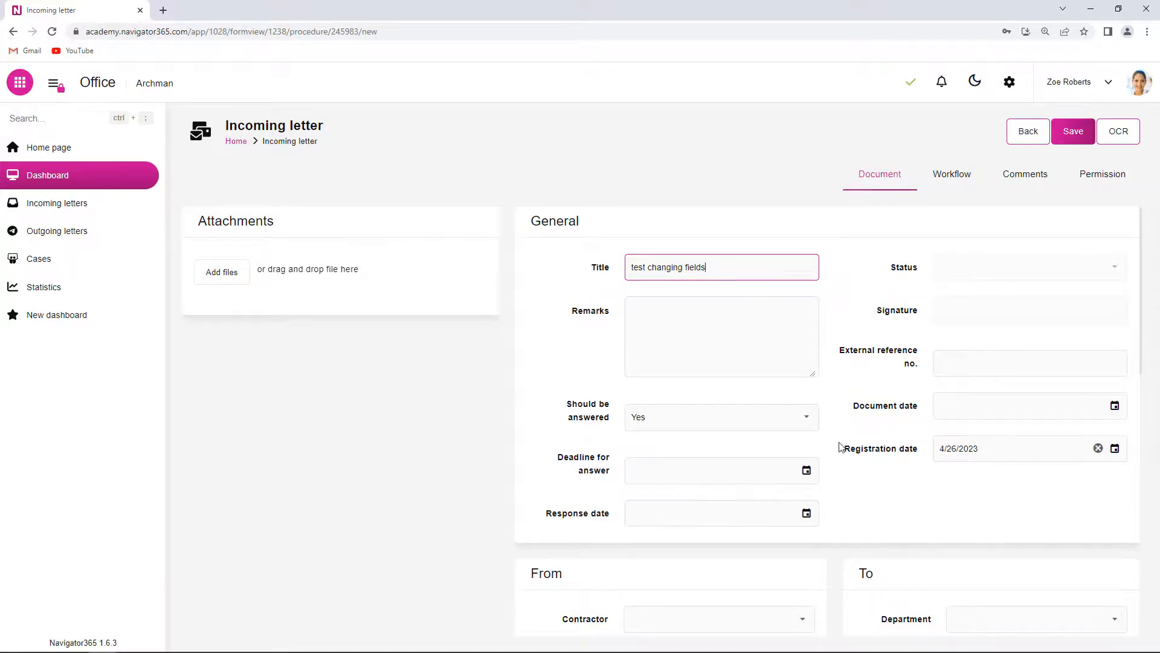
scroll(839, 453, down, 5)
click(805, 324)
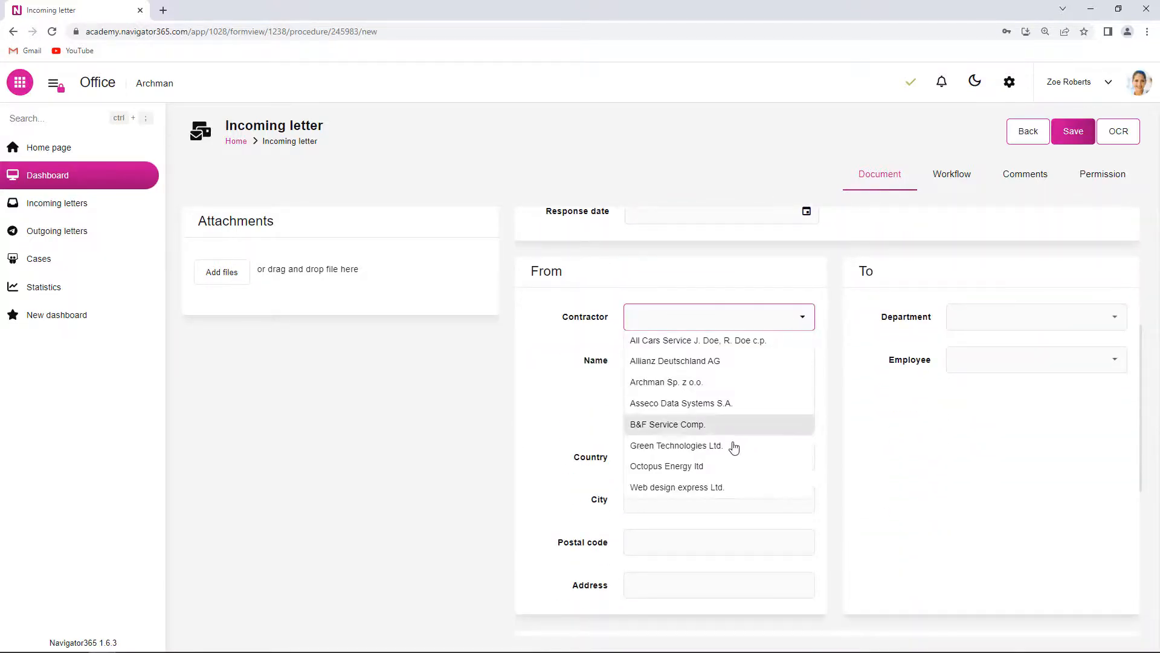
click(762, 466)
- Address the incoming letter to the Controlling Department, with the signed-in account's owner as the employee
click(1121, 323)
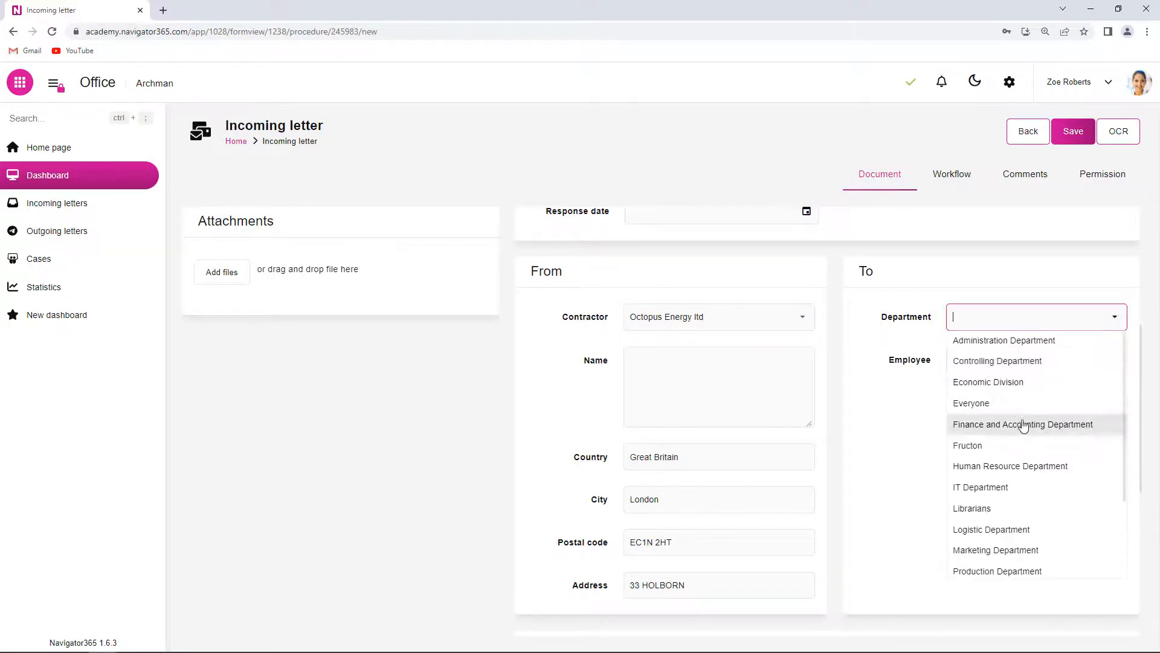
click(1093, 360)
click(1115, 360)
click(1016, 404)
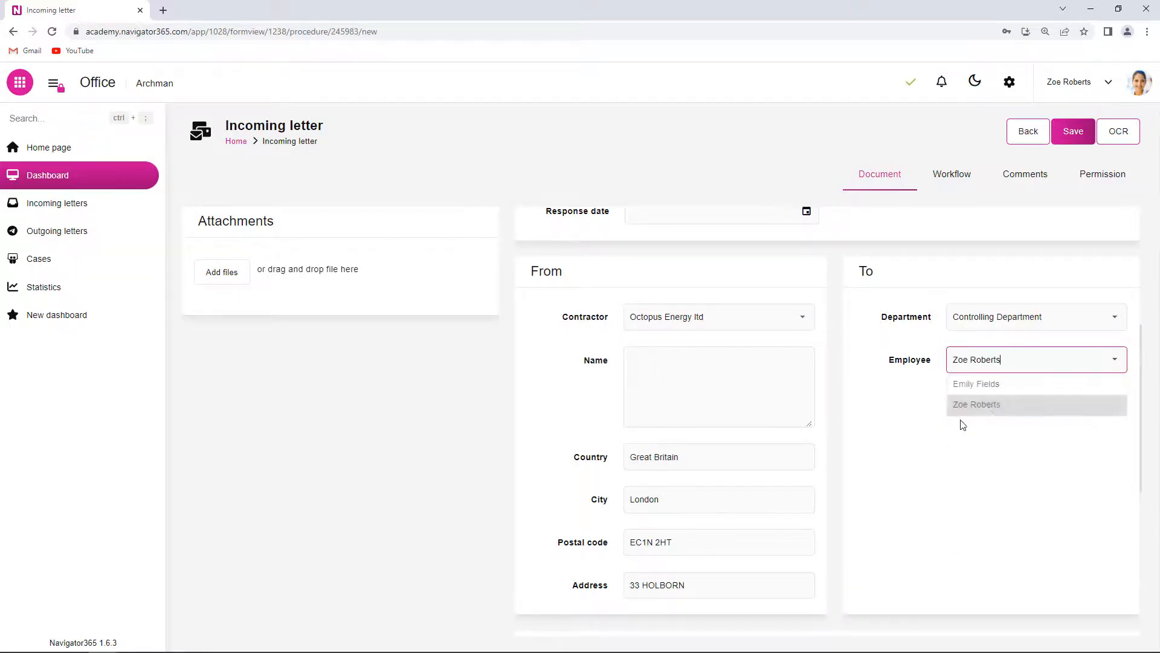
- Save the new incoming letter and run its Prepare answear workflow action
scroll(861, 417, up, 4)
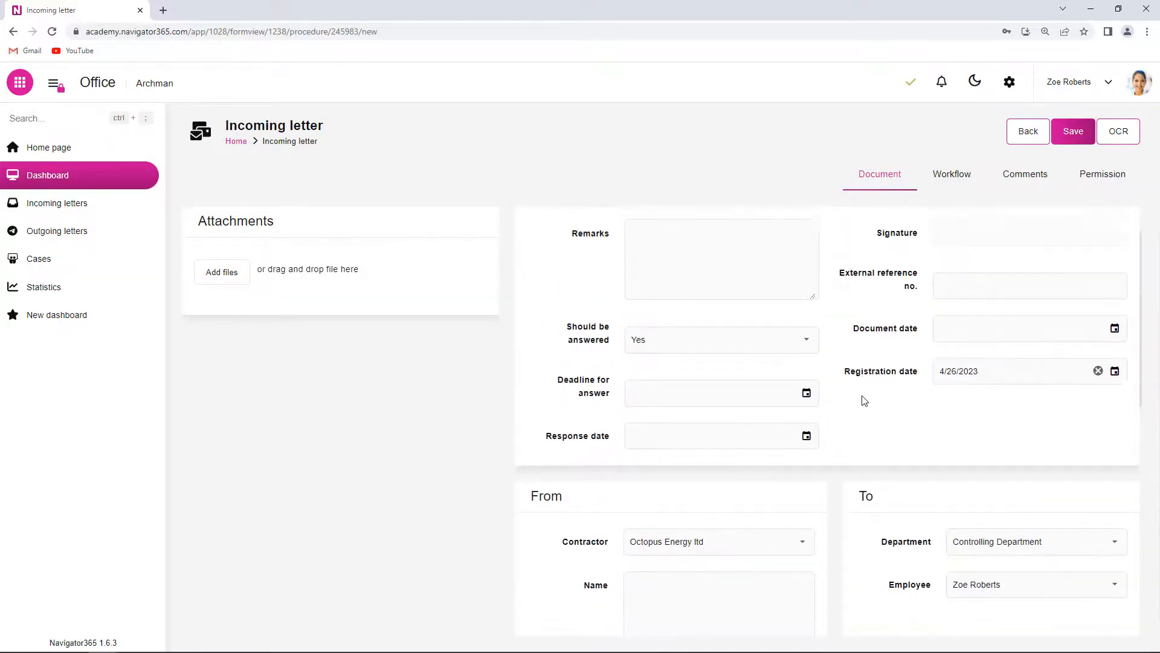
scroll(852, 402, down, 9)
scroll(853, 408, up, 8)
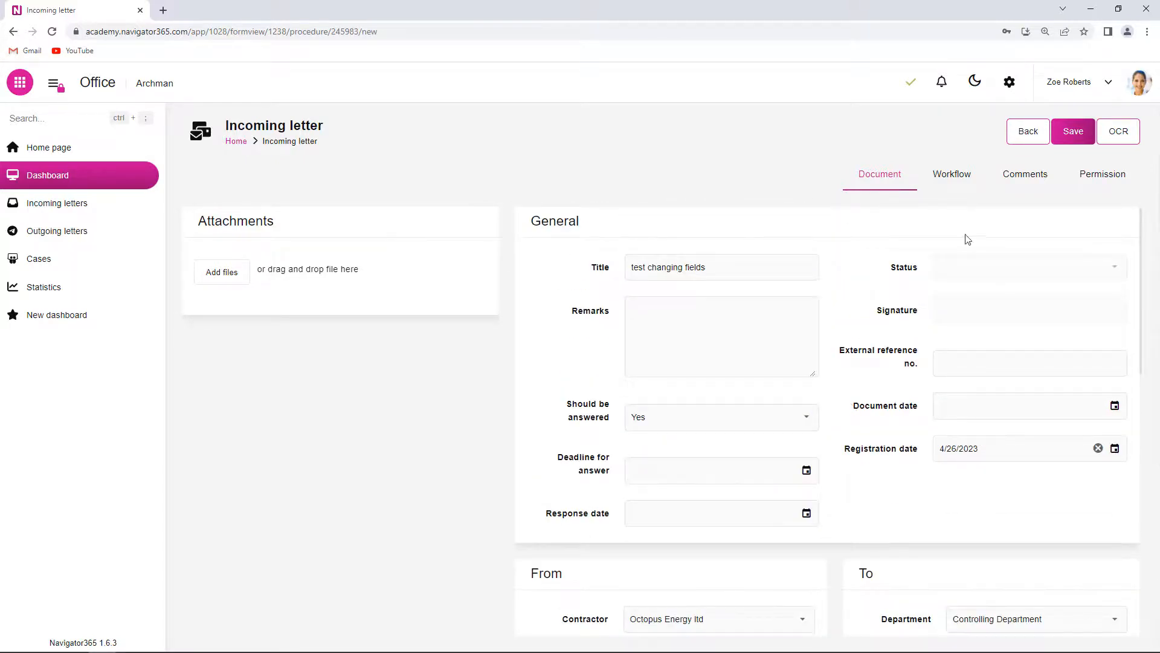
click(1081, 134)
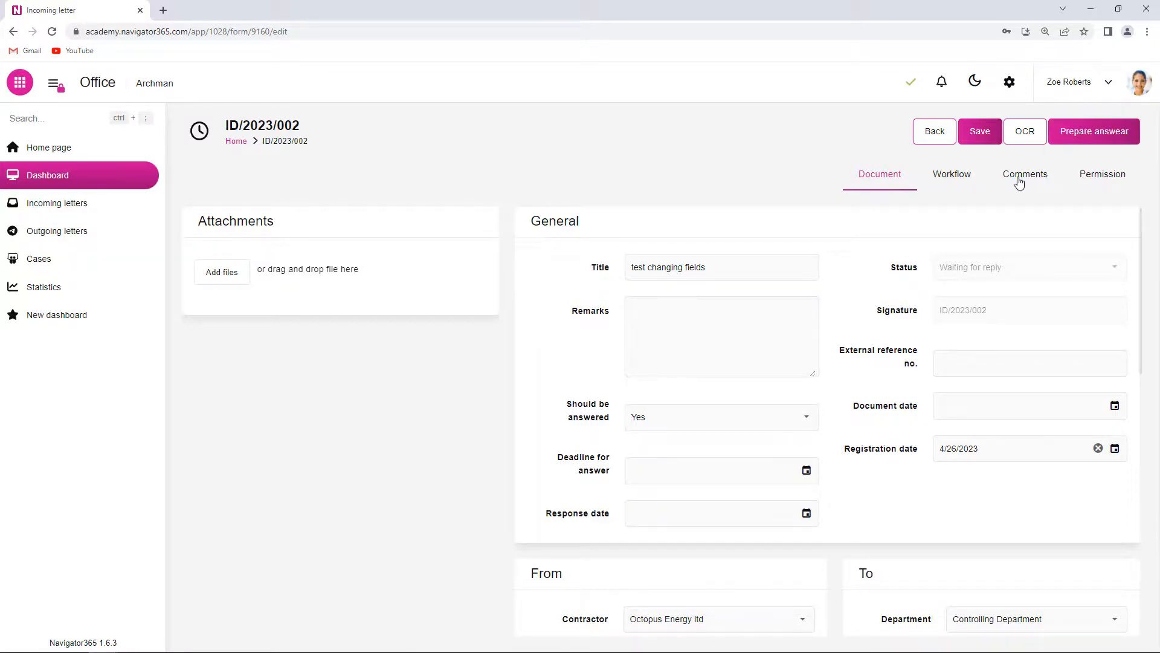
click(1099, 139)
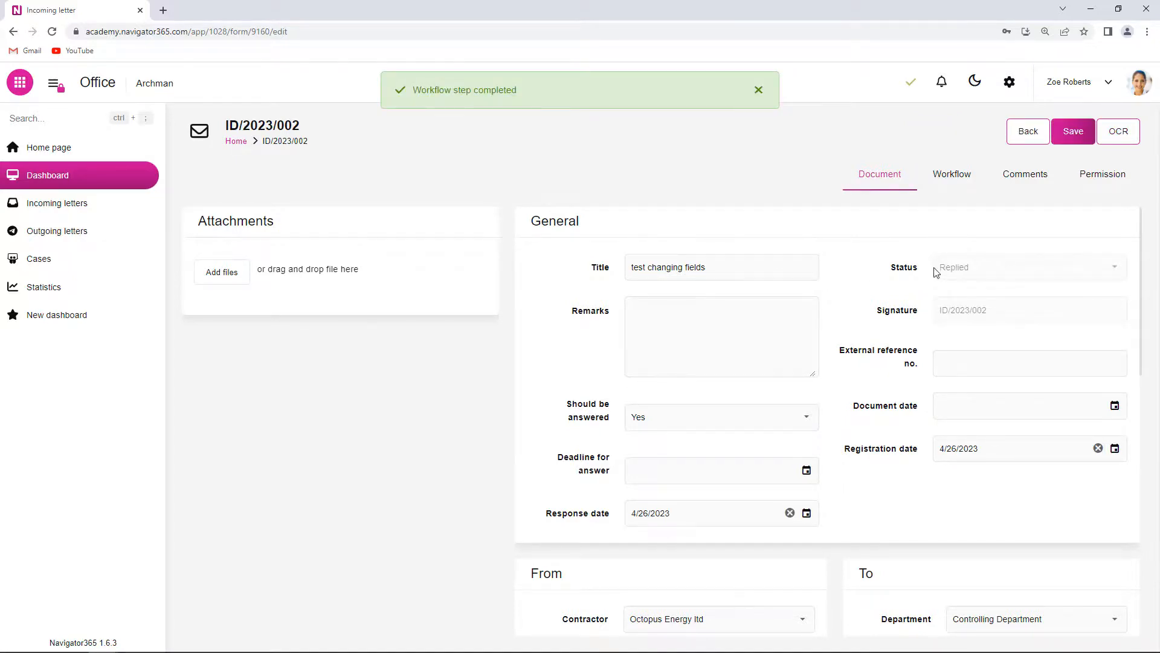
- Review the letter's workflow history and its procedure diagram, then close the diagram
click(956, 179)
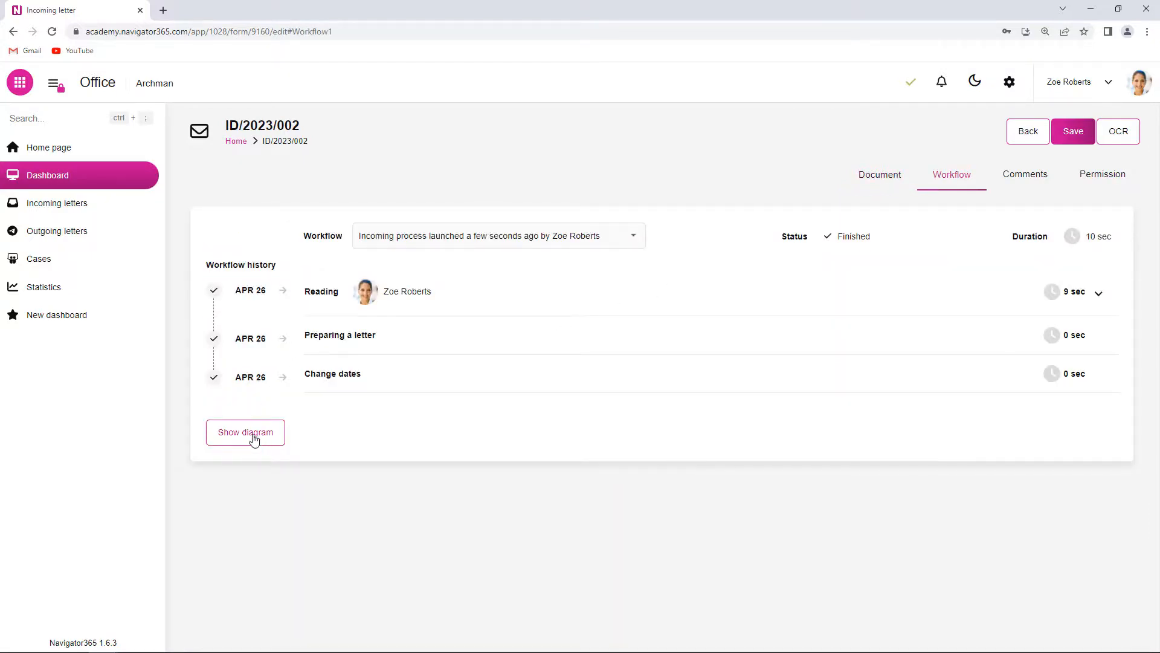
click(246, 433)
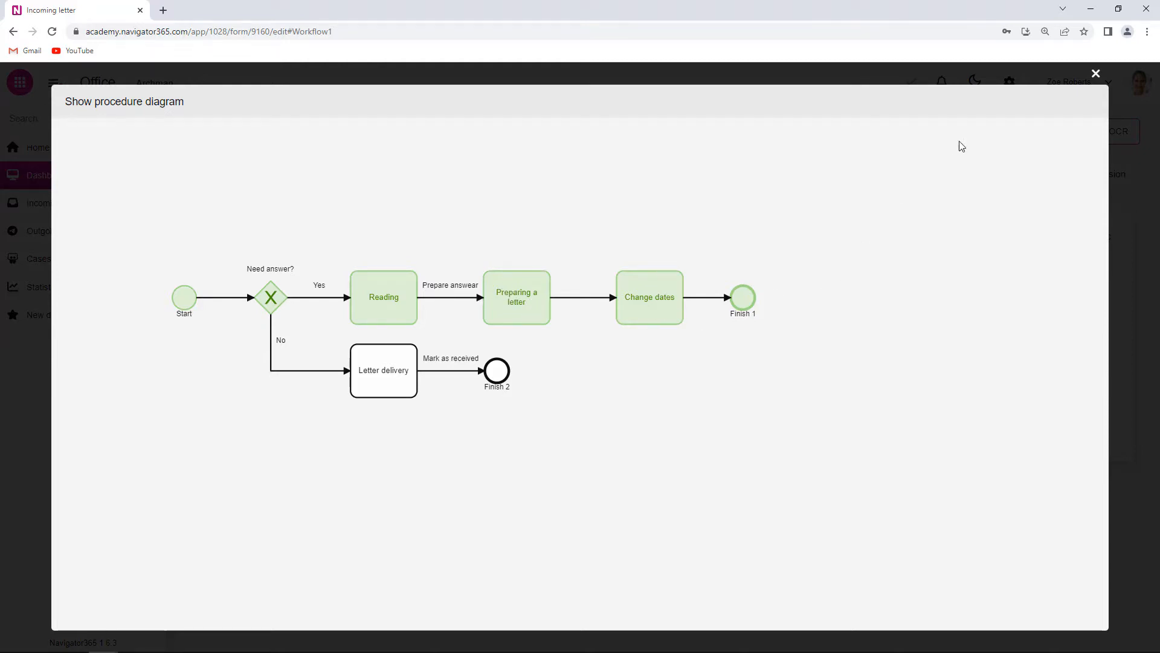
click(1097, 74)
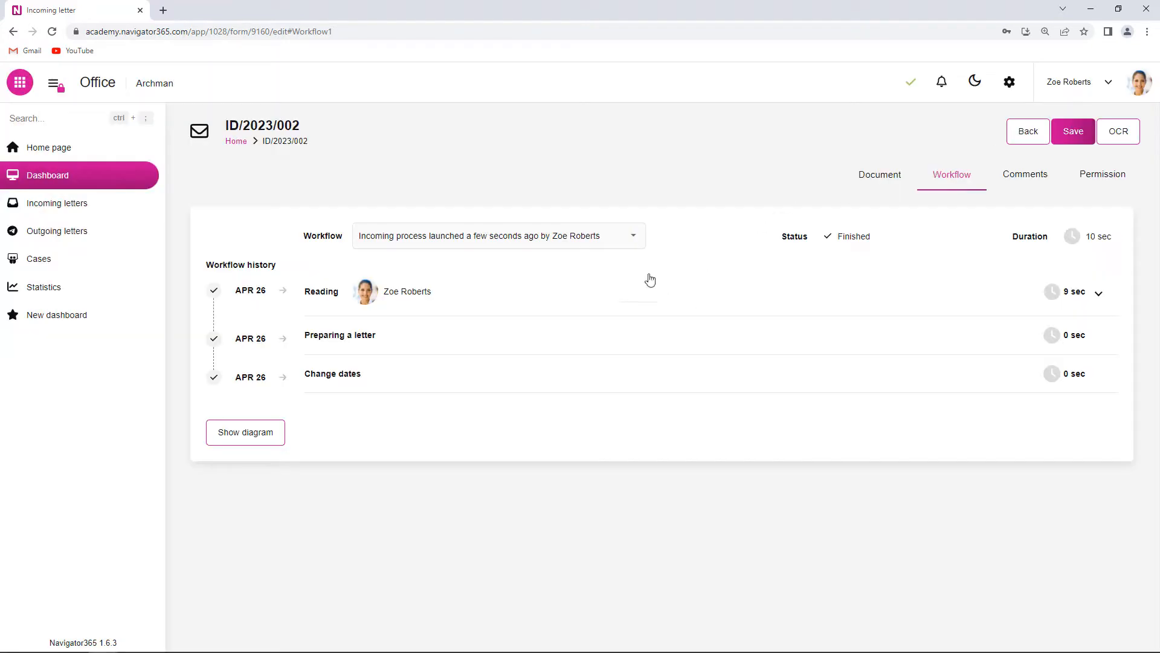
- Check the letter's Status, Response date and Related documents in its document form
click(874, 174)
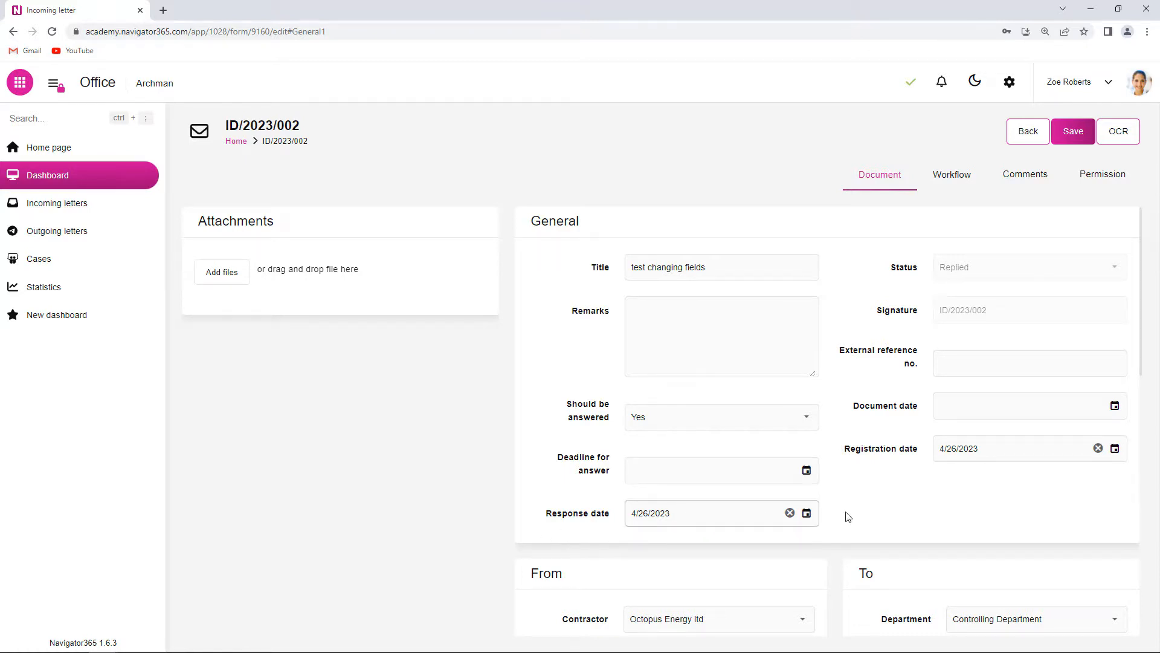
scroll(863, 511, down, 2)
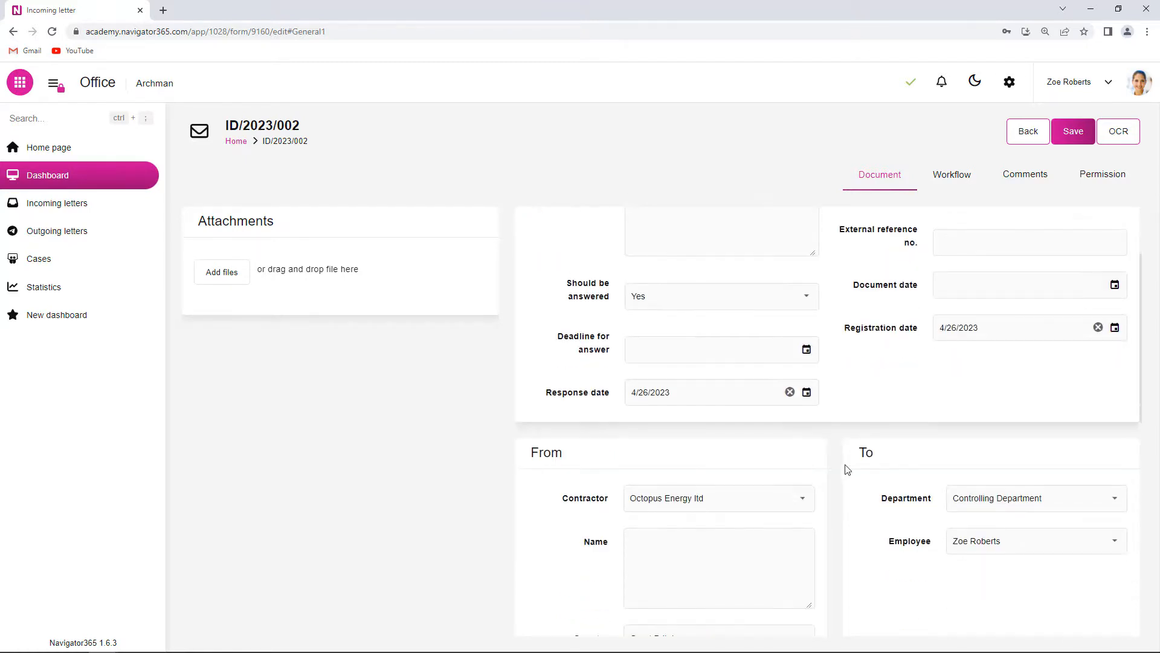
scroll(845, 469, down, 5)
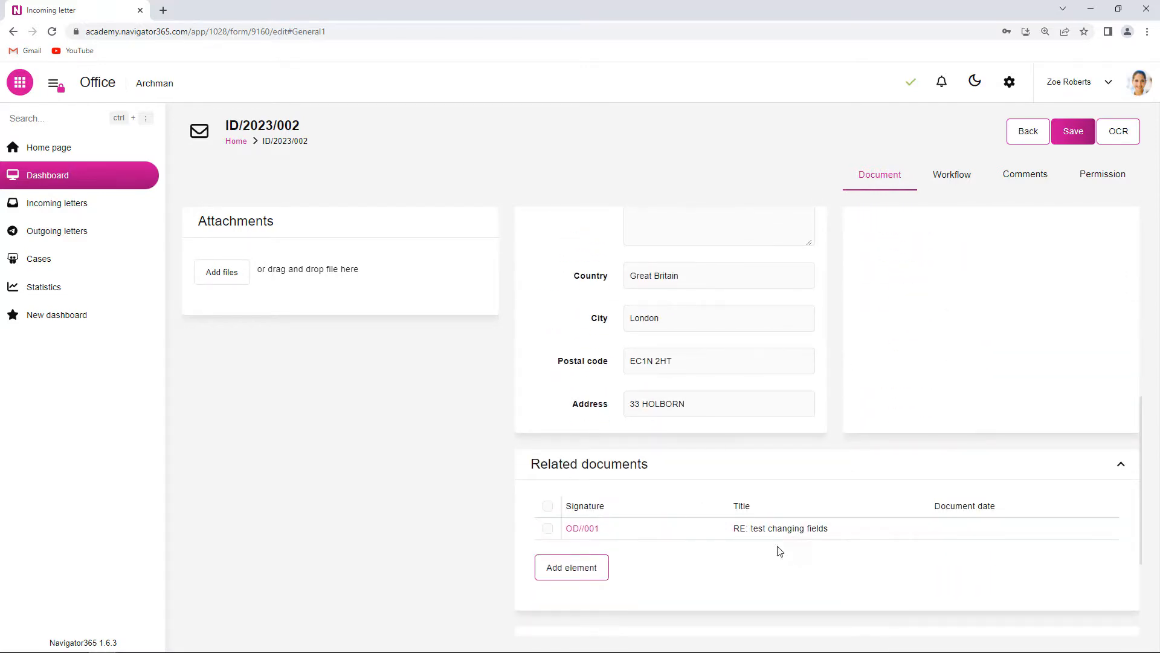
scroll(896, 495, up, 7)
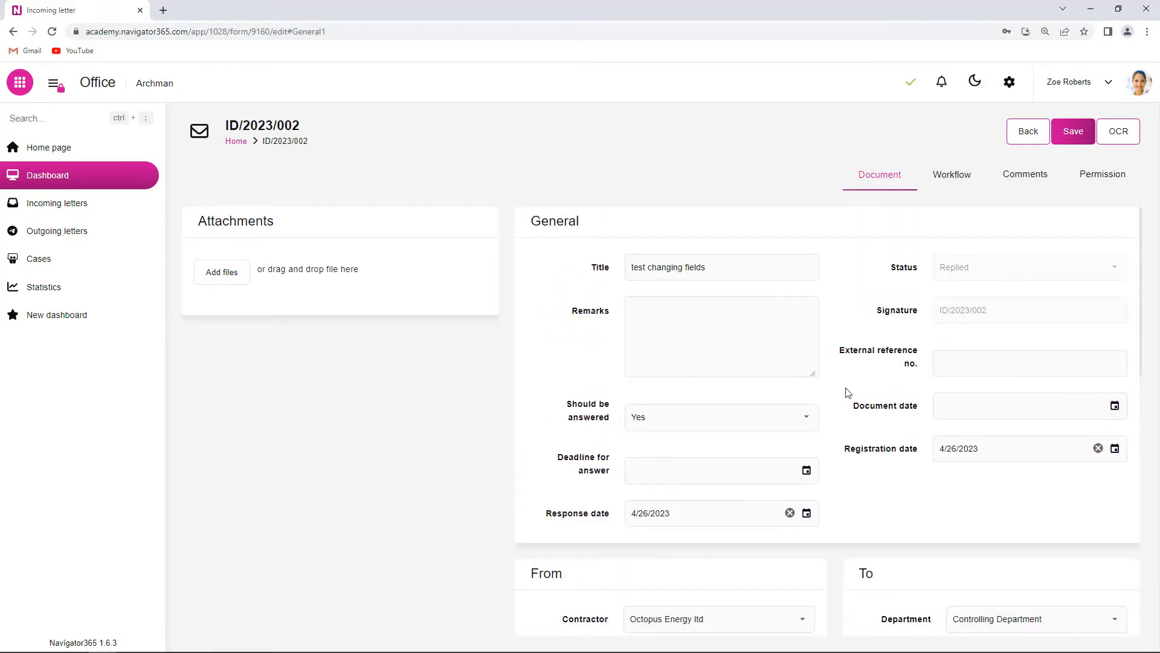